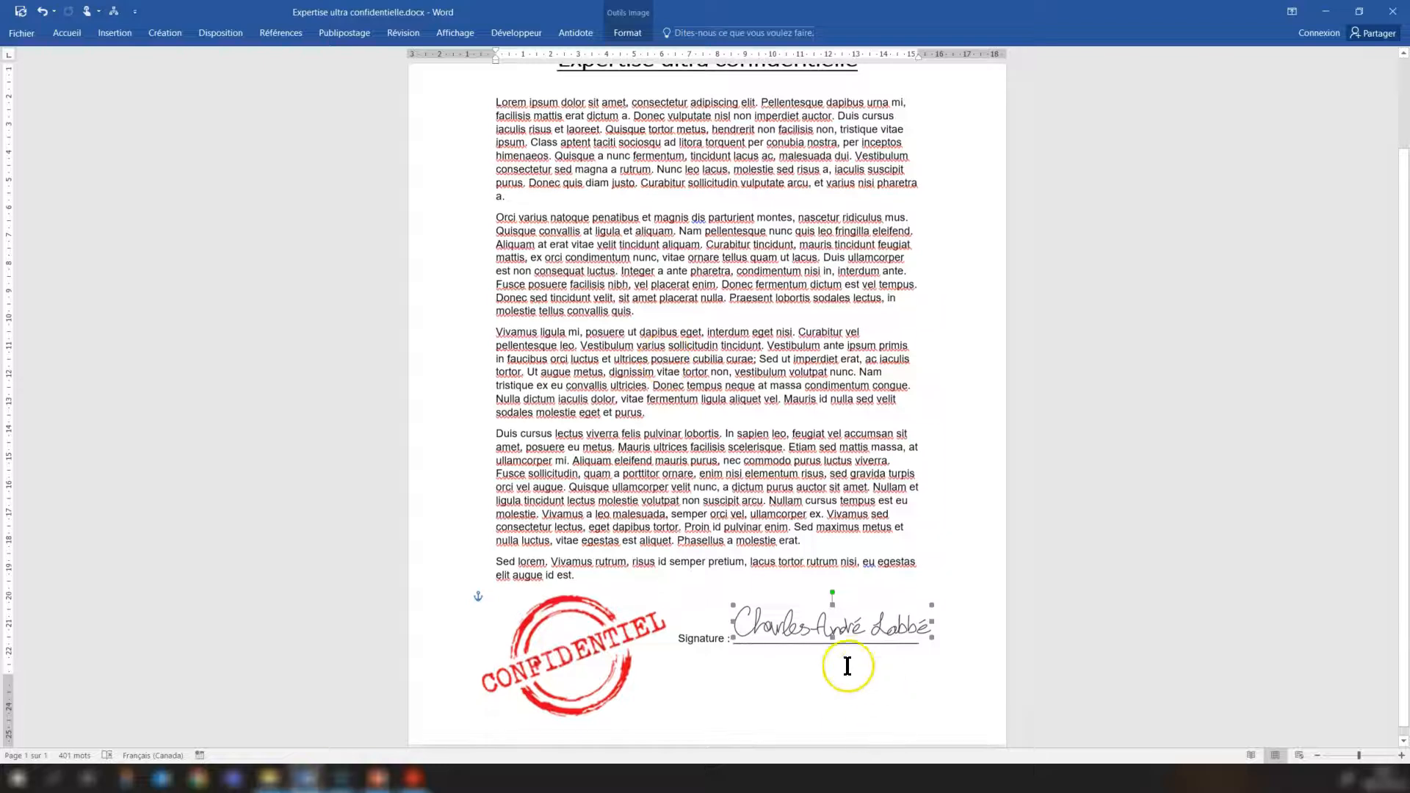
Delete the handwritten signature image above the signature line of the document.
mouse_move(789, 617)
left_mouse_down()
mouse_move(787, 597)
mouse_move(784, 620)
mouse_move(762, 600)
left_mouse_up()
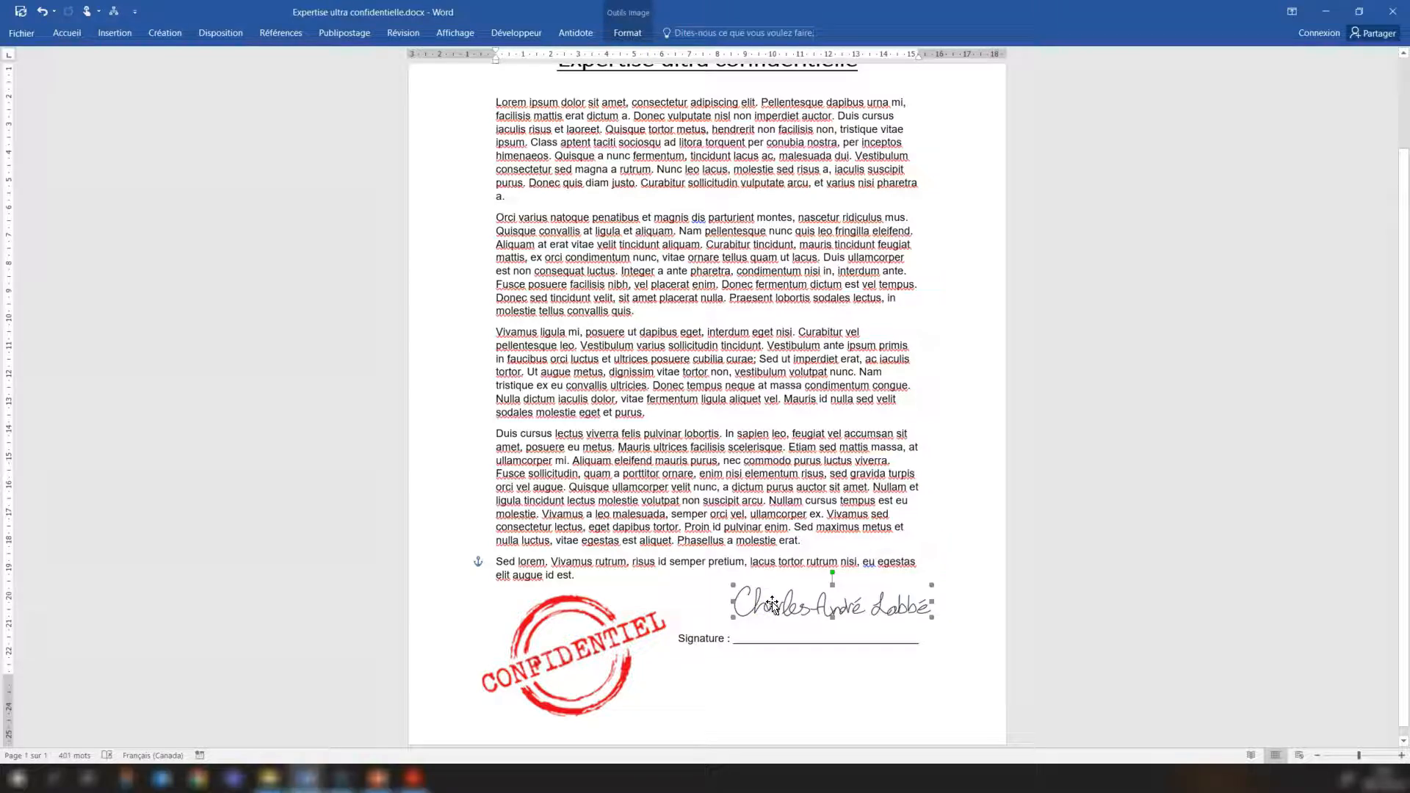
key("Delete")
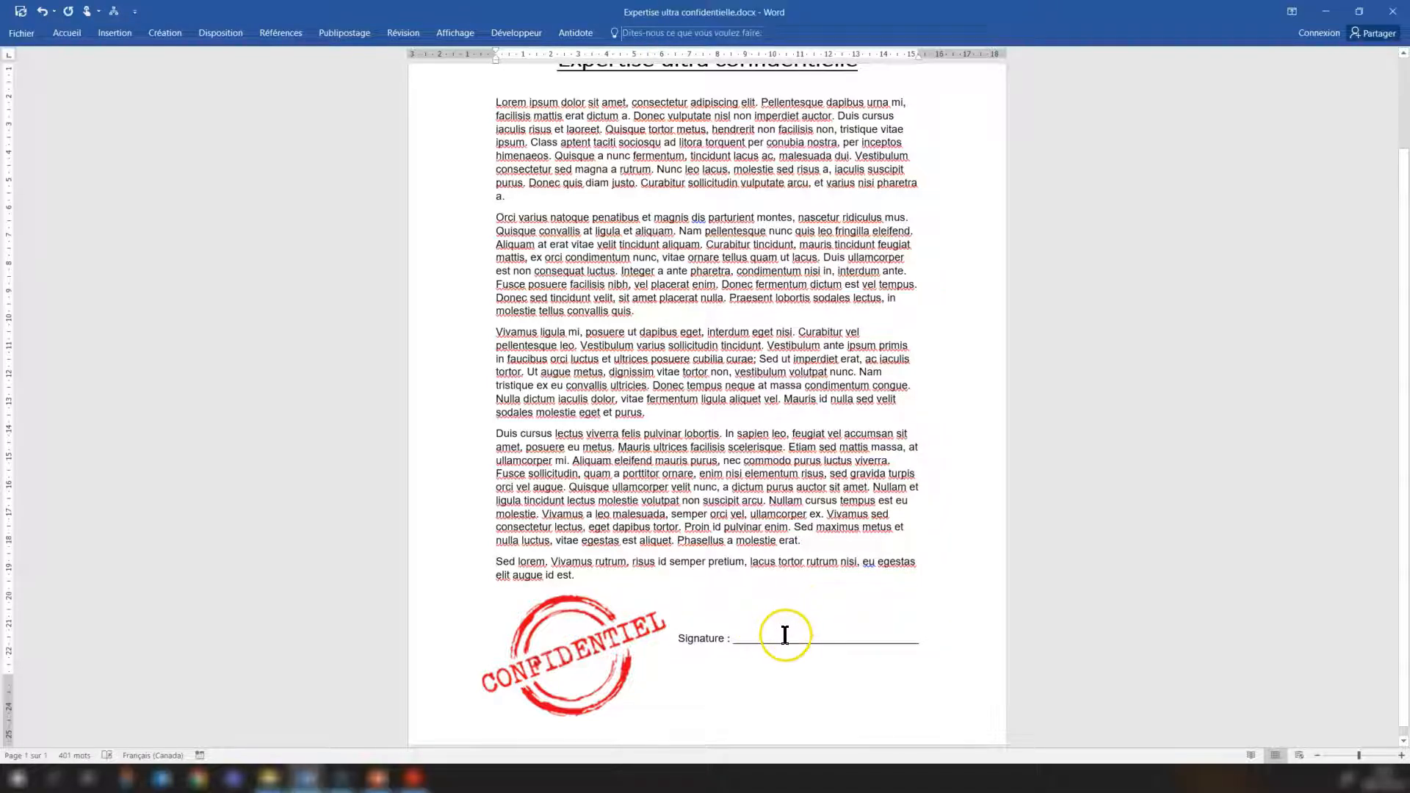
Export the document as Expertise ultra confidentielle.pdf in the ACROBAT folder, without opening the file after publication.
scroll(793, 608, "up", 3)
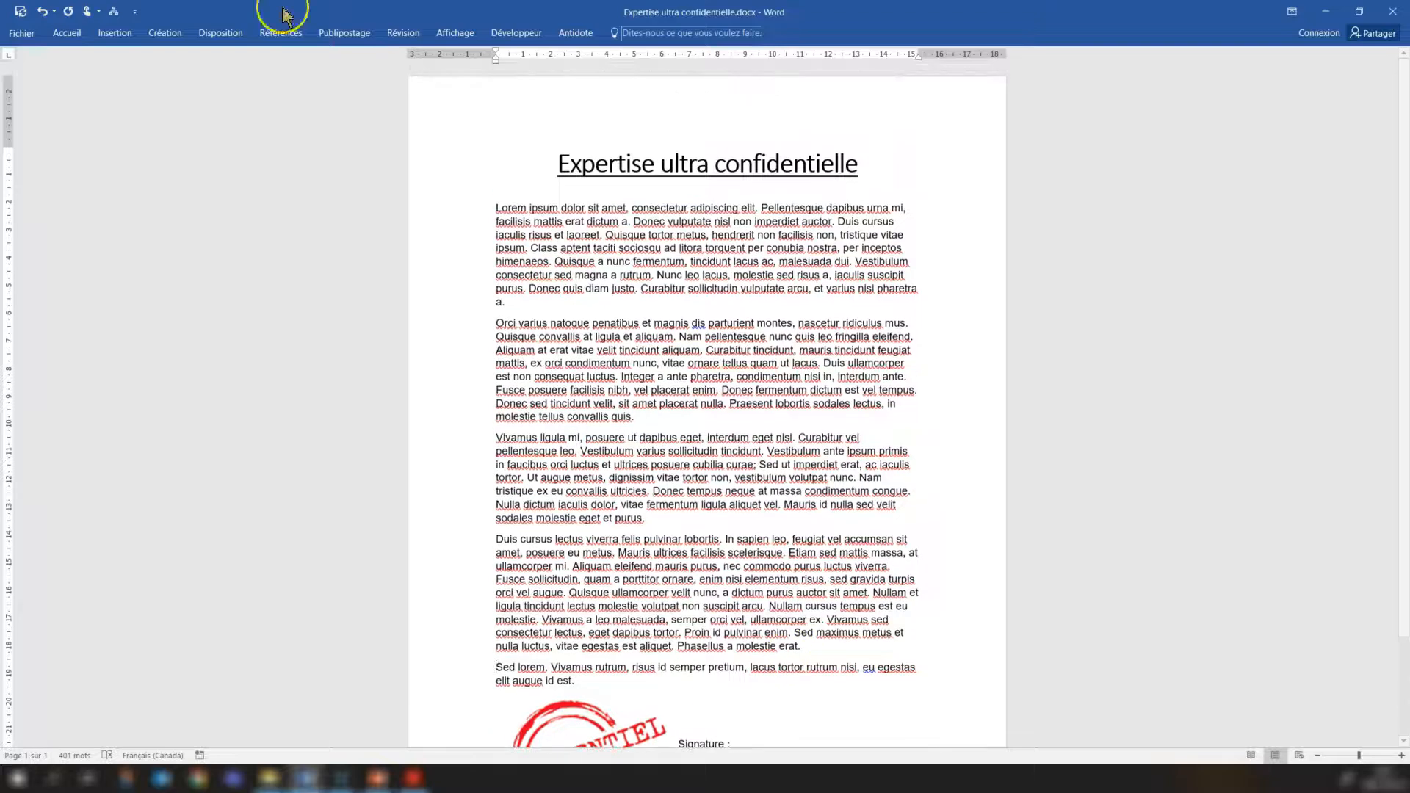
left_click(22, 33)
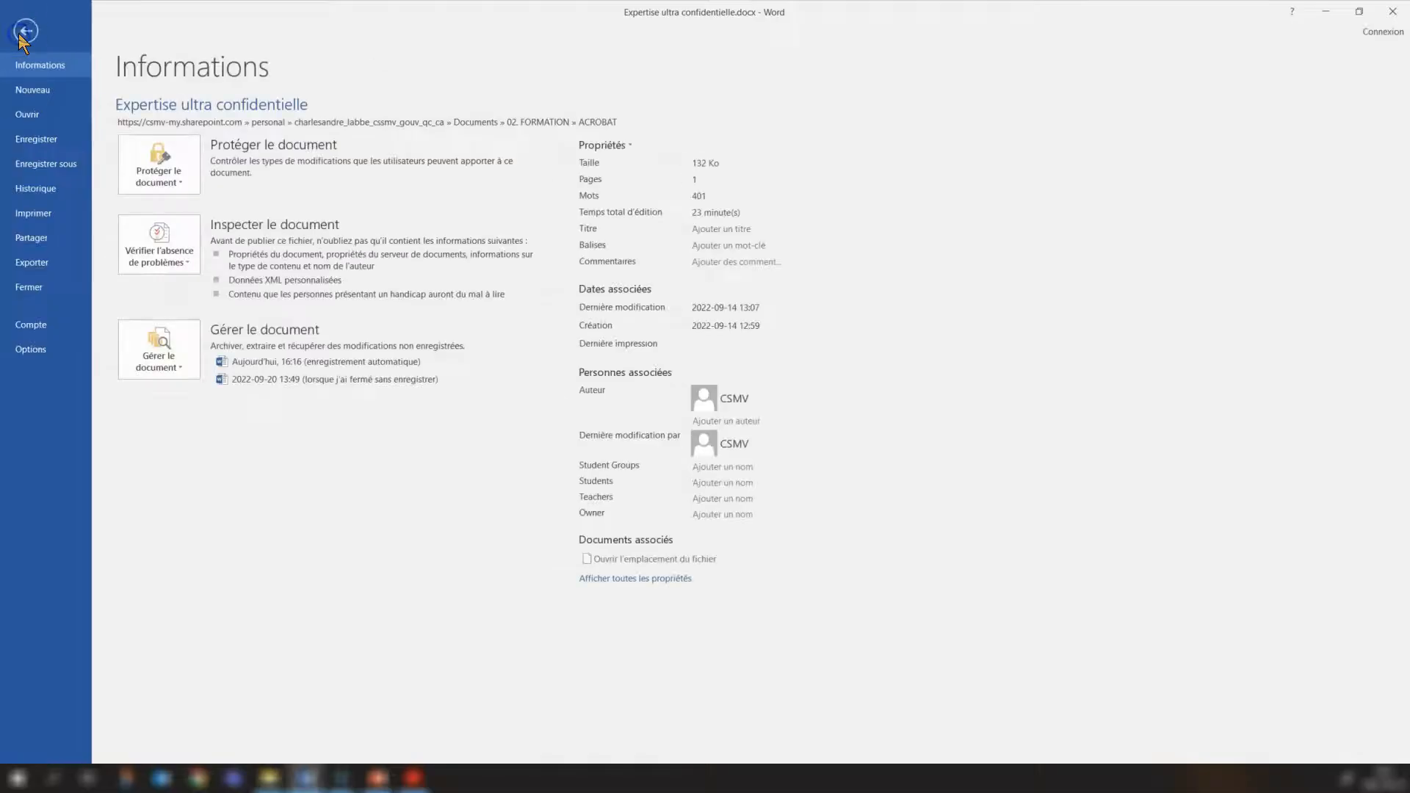
left_click(33, 262)
left_click(369, 213)
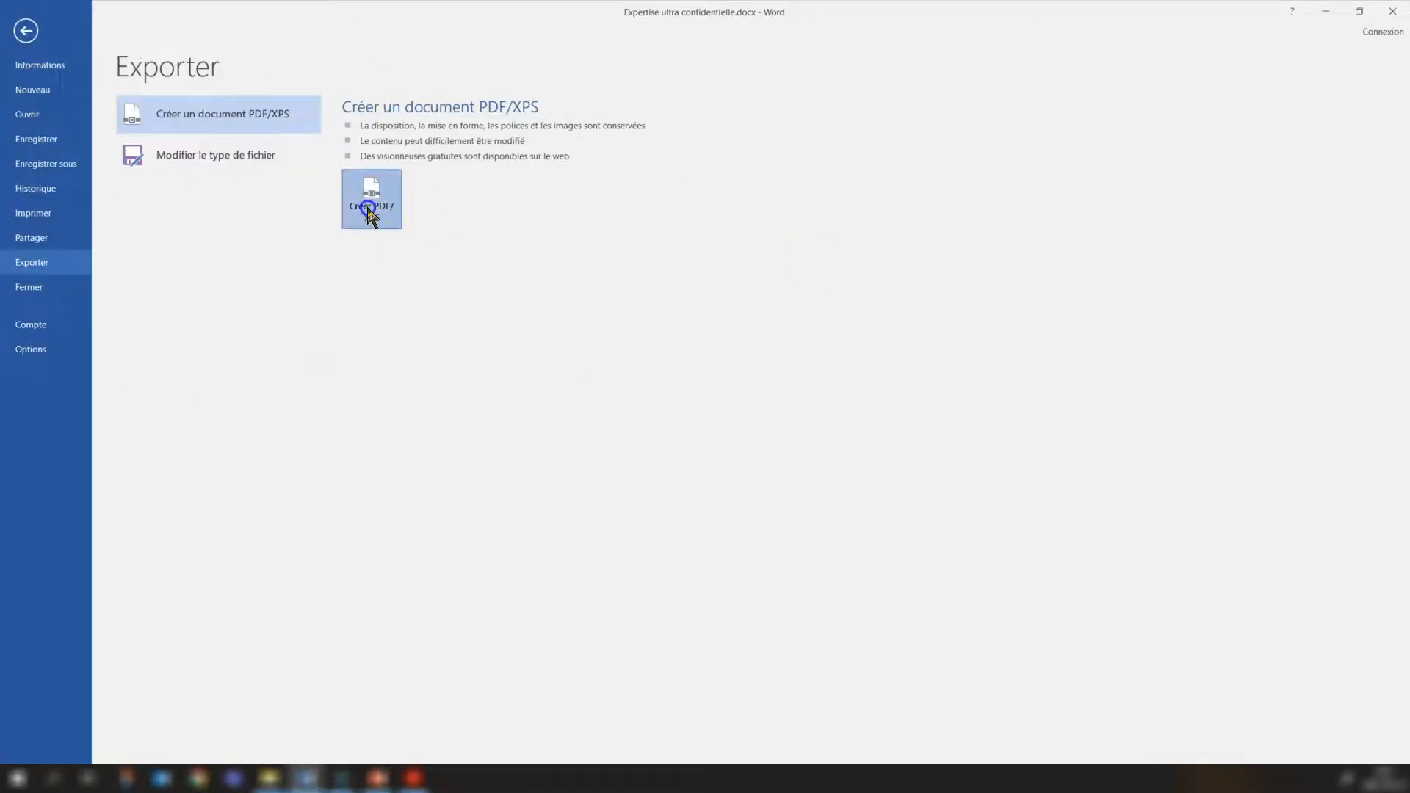
left_click(102, 340)
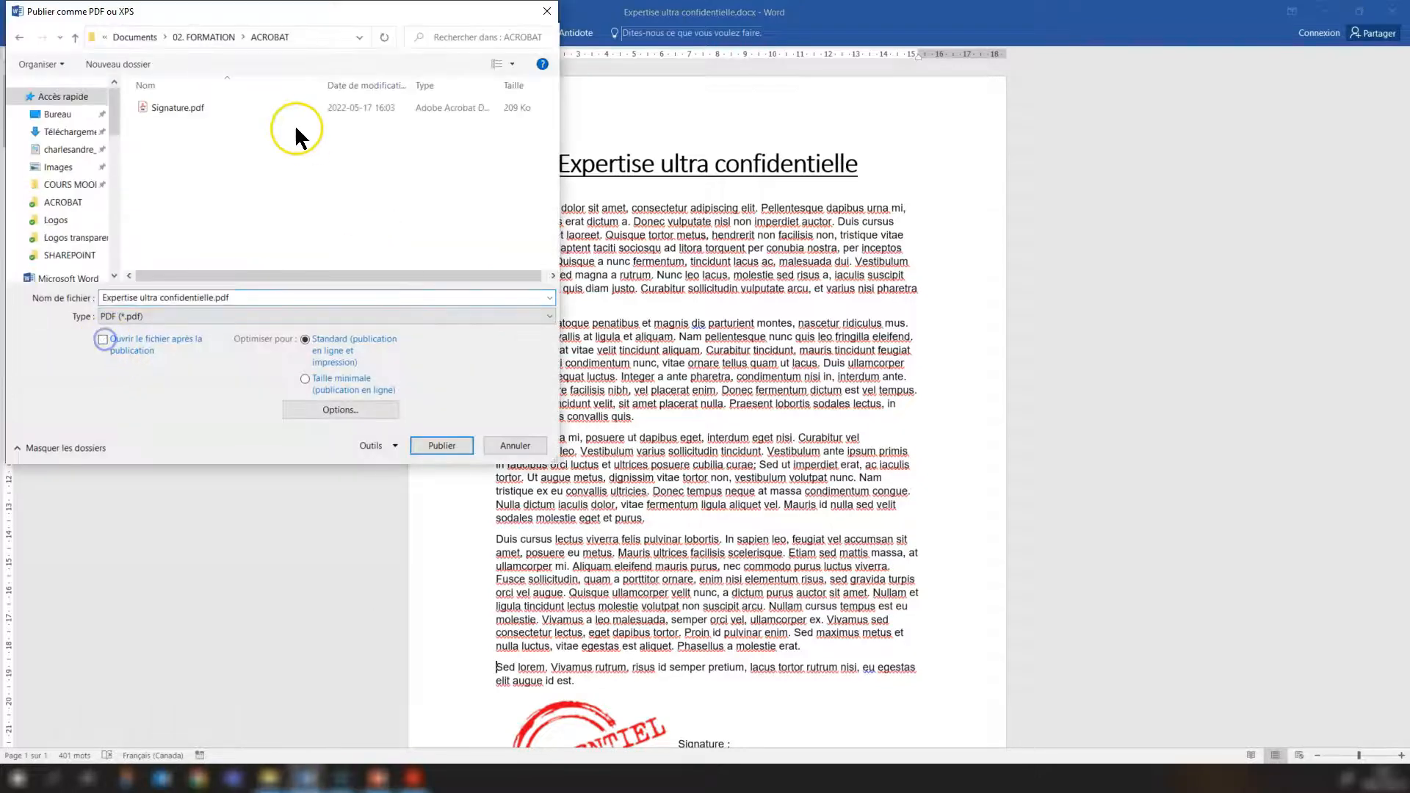
left_click(441, 445)
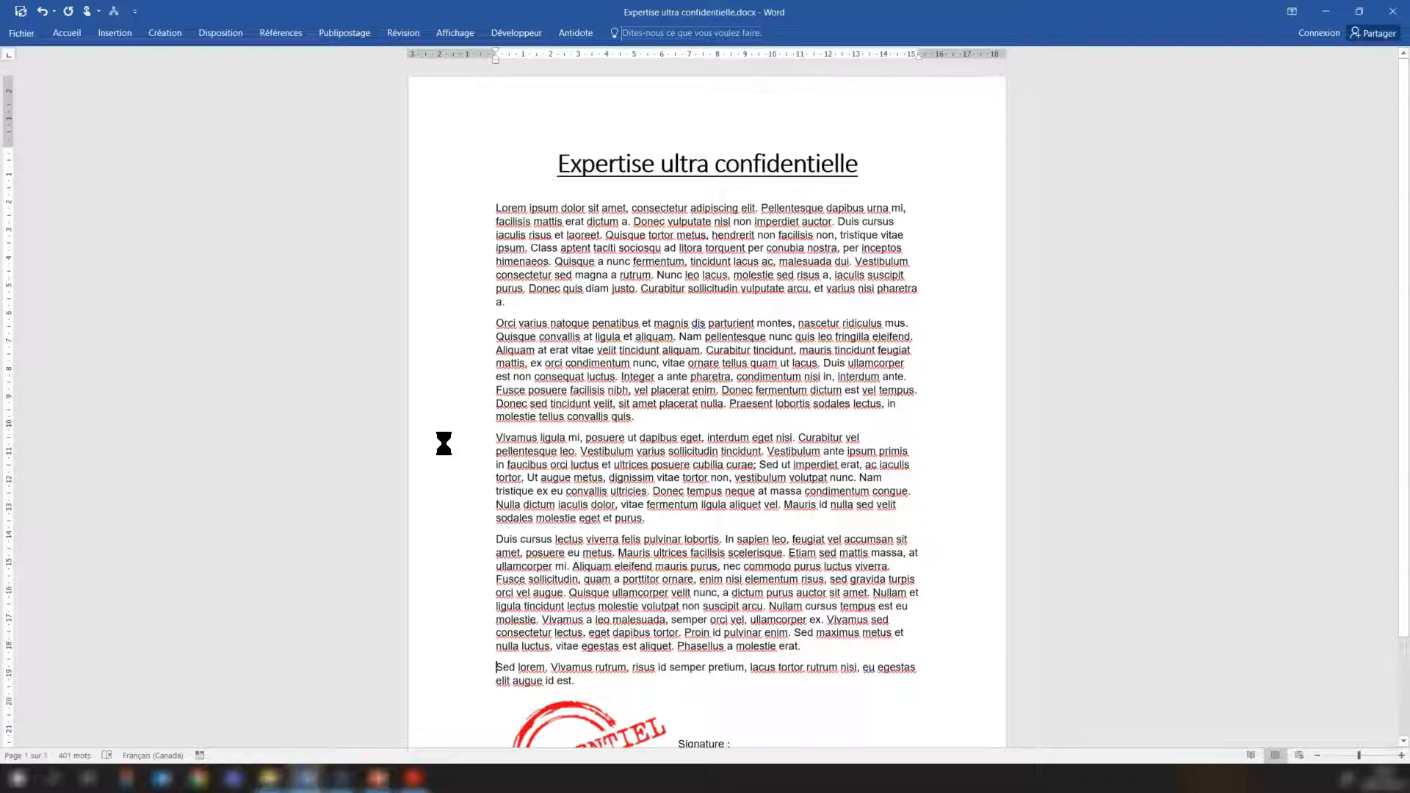
Open Expertise ultra confidentielle.pdf from the ACROBAT folder in Acrobat Reader and collapse the tools pane to show the whole page.
left_click(265, 784)
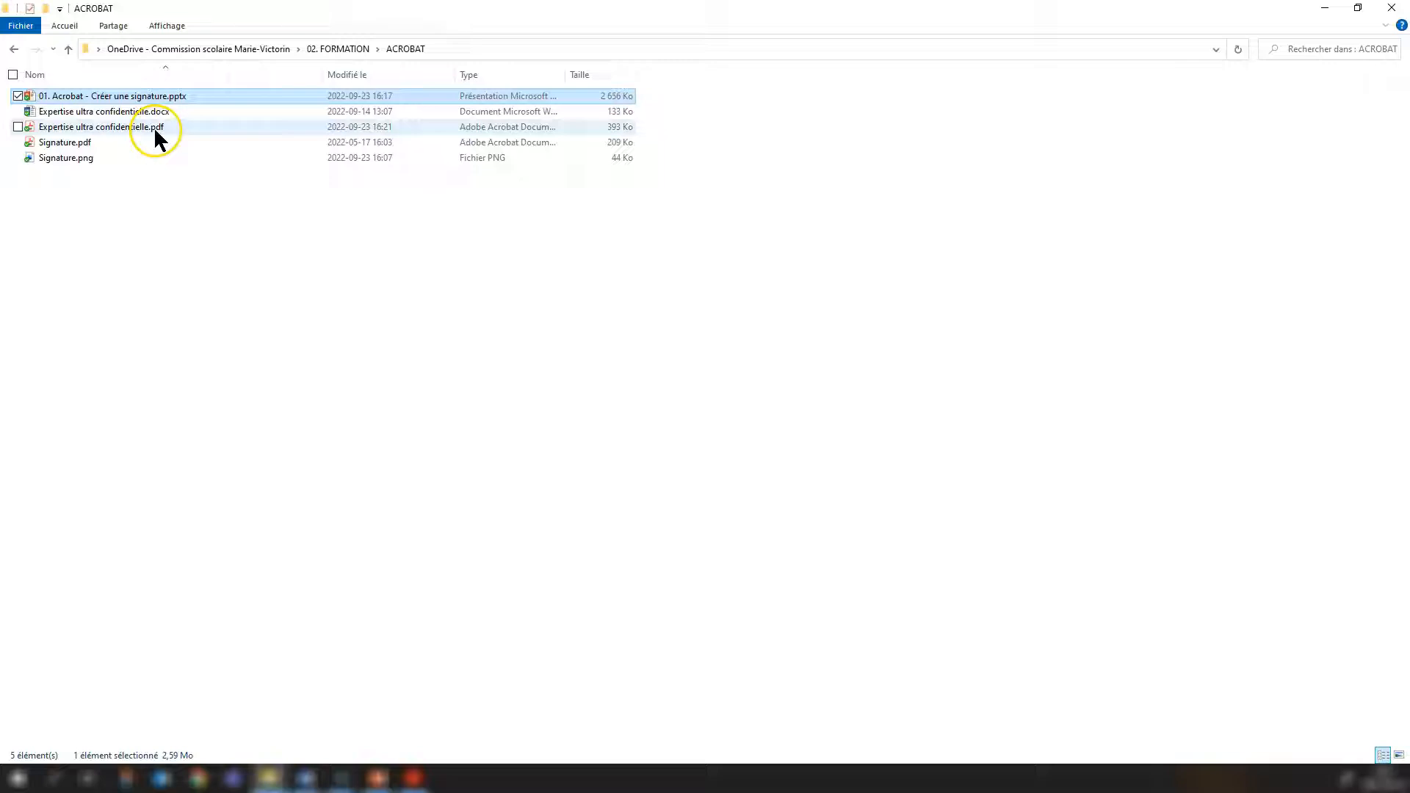
left_click(152, 128)
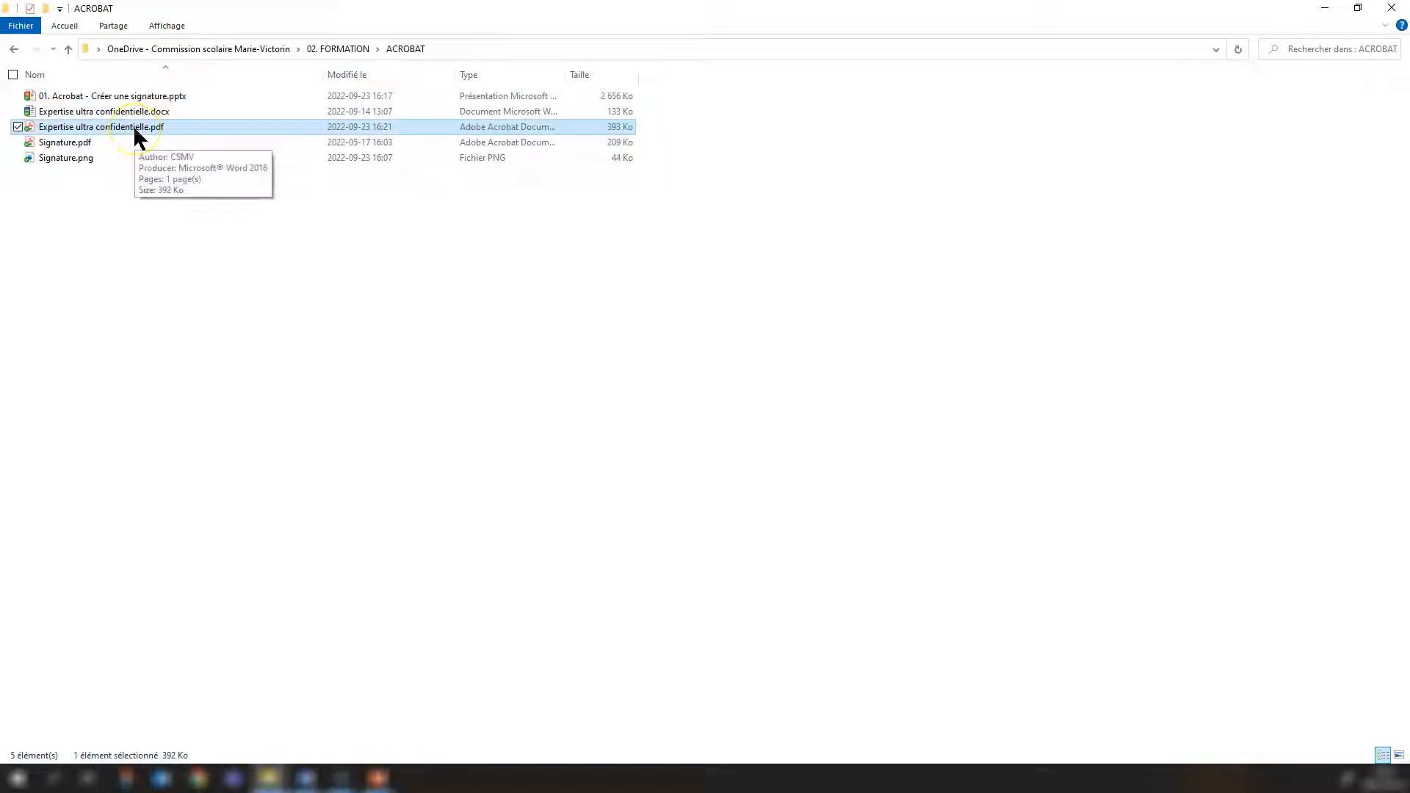
double_click(138, 132)
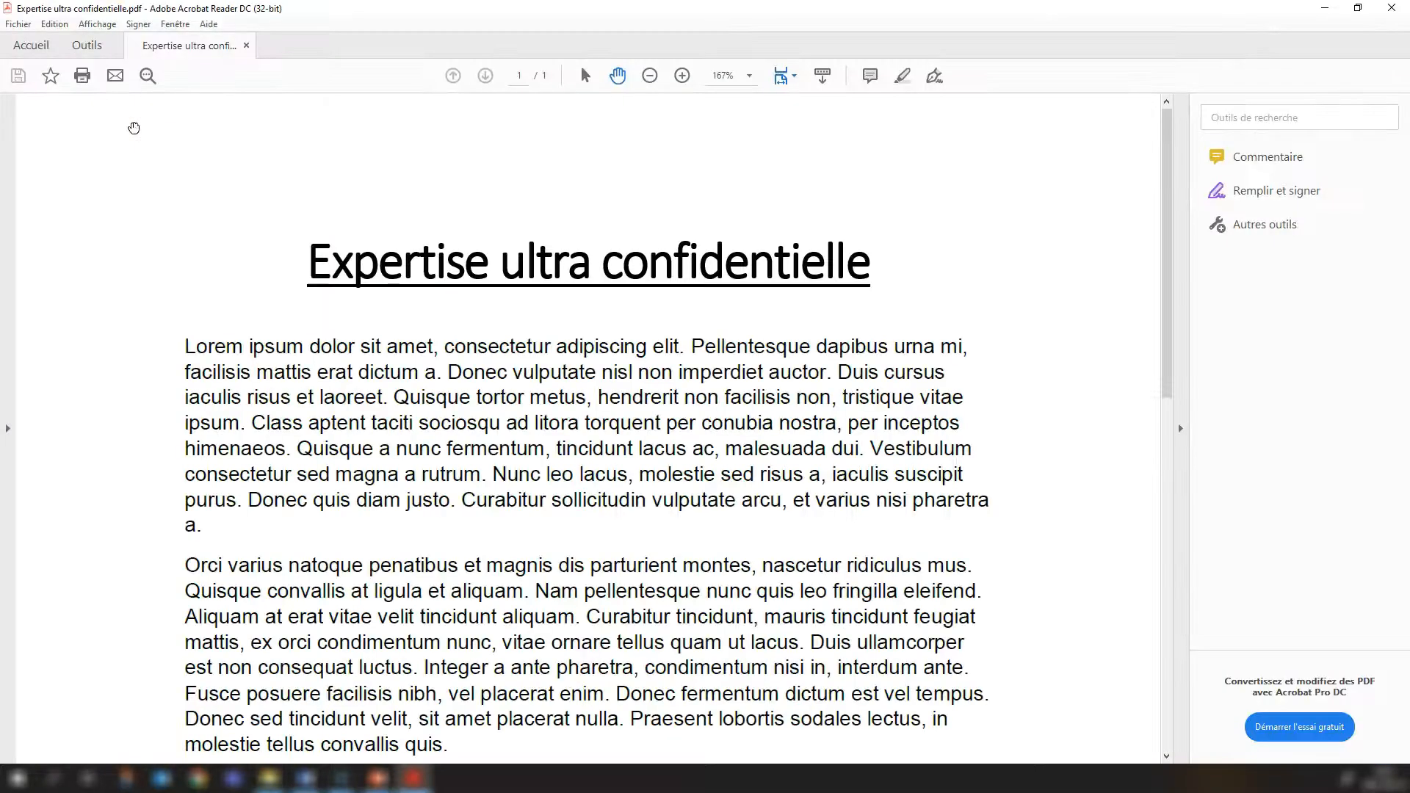
left_click(1177, 430)
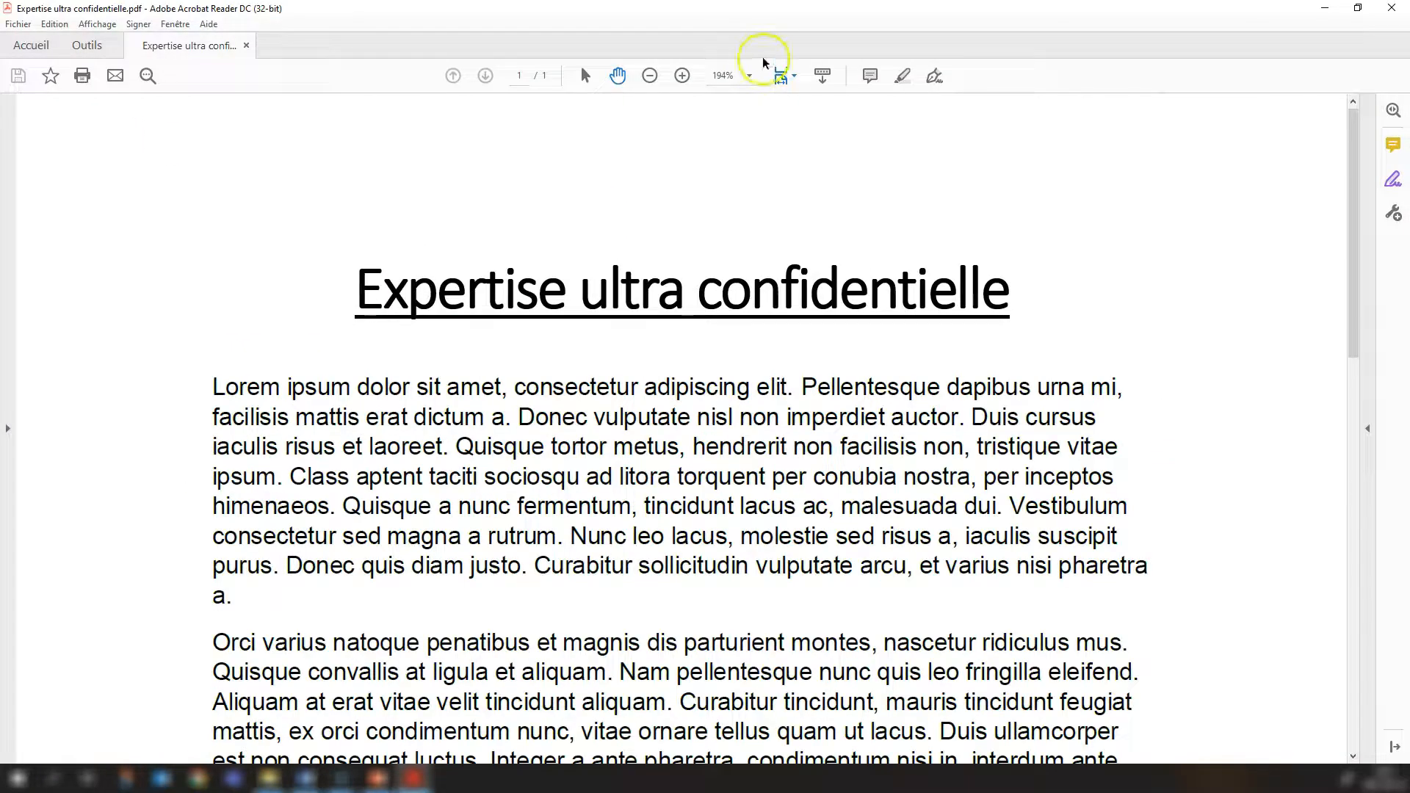
left_click(649, 76)
left_click(650, 76)
left_click(650, 75)
left_click(650, 75)
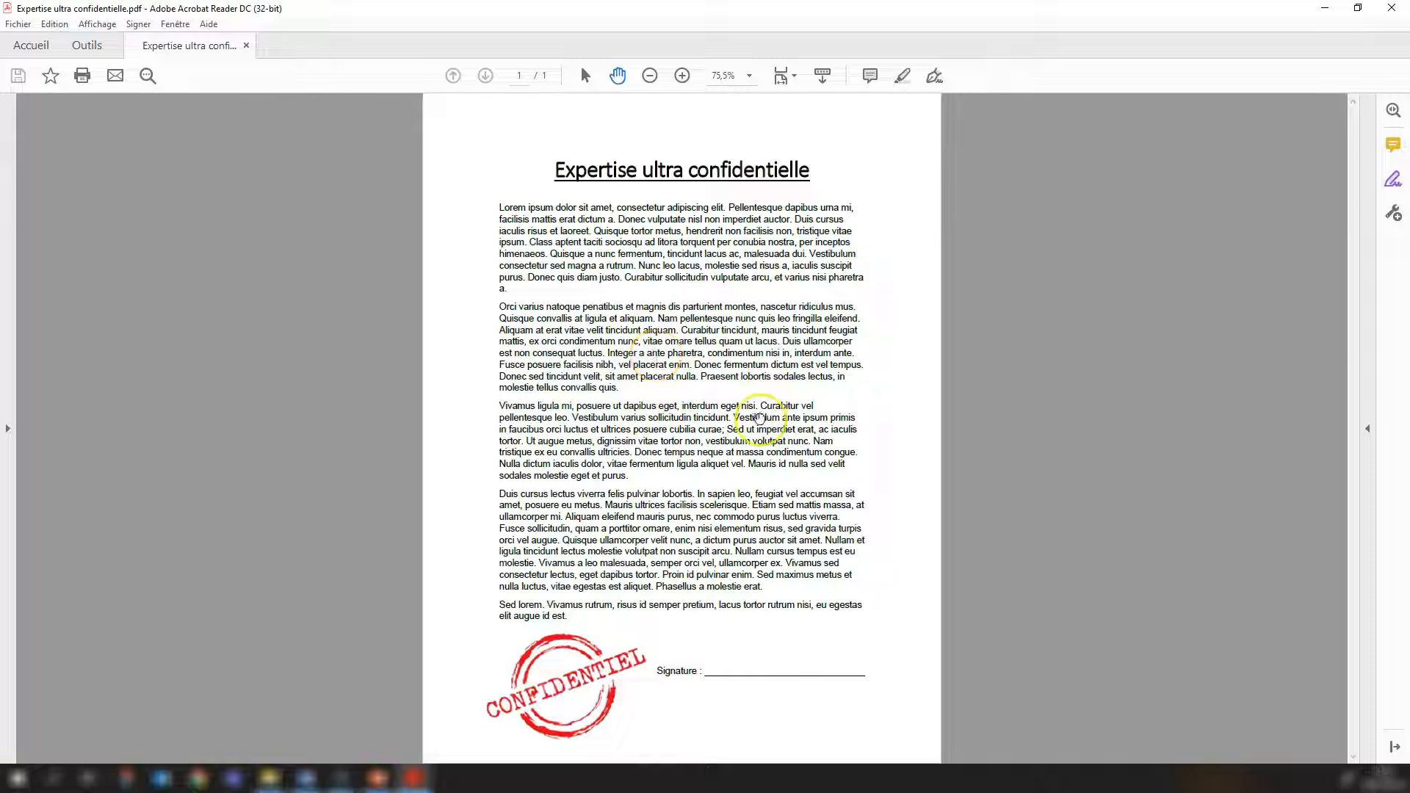
Try placing the saved handwritten signature on the Signature line with Remplir et signer, and delete it again.
left_click(1393, 180)
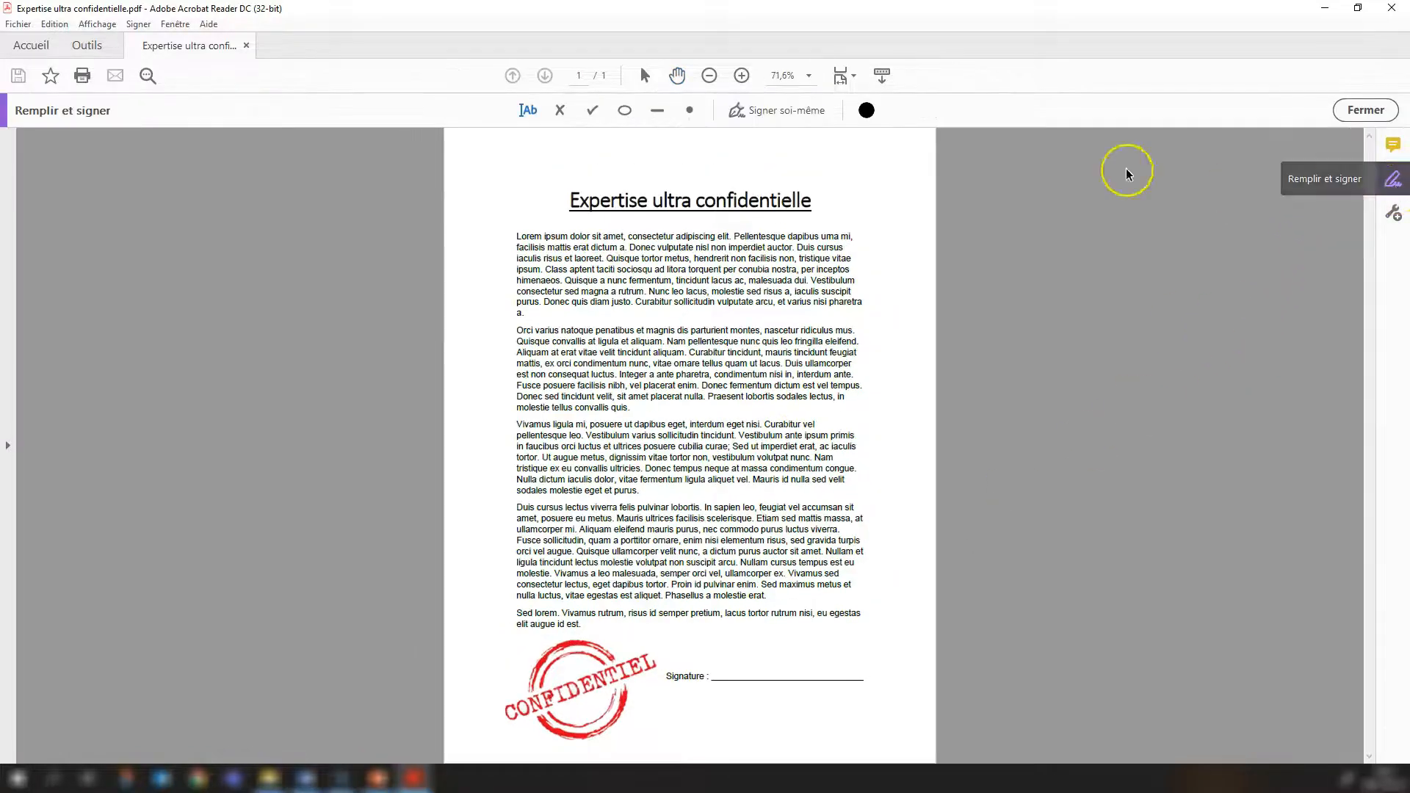
left_click(773, 112)
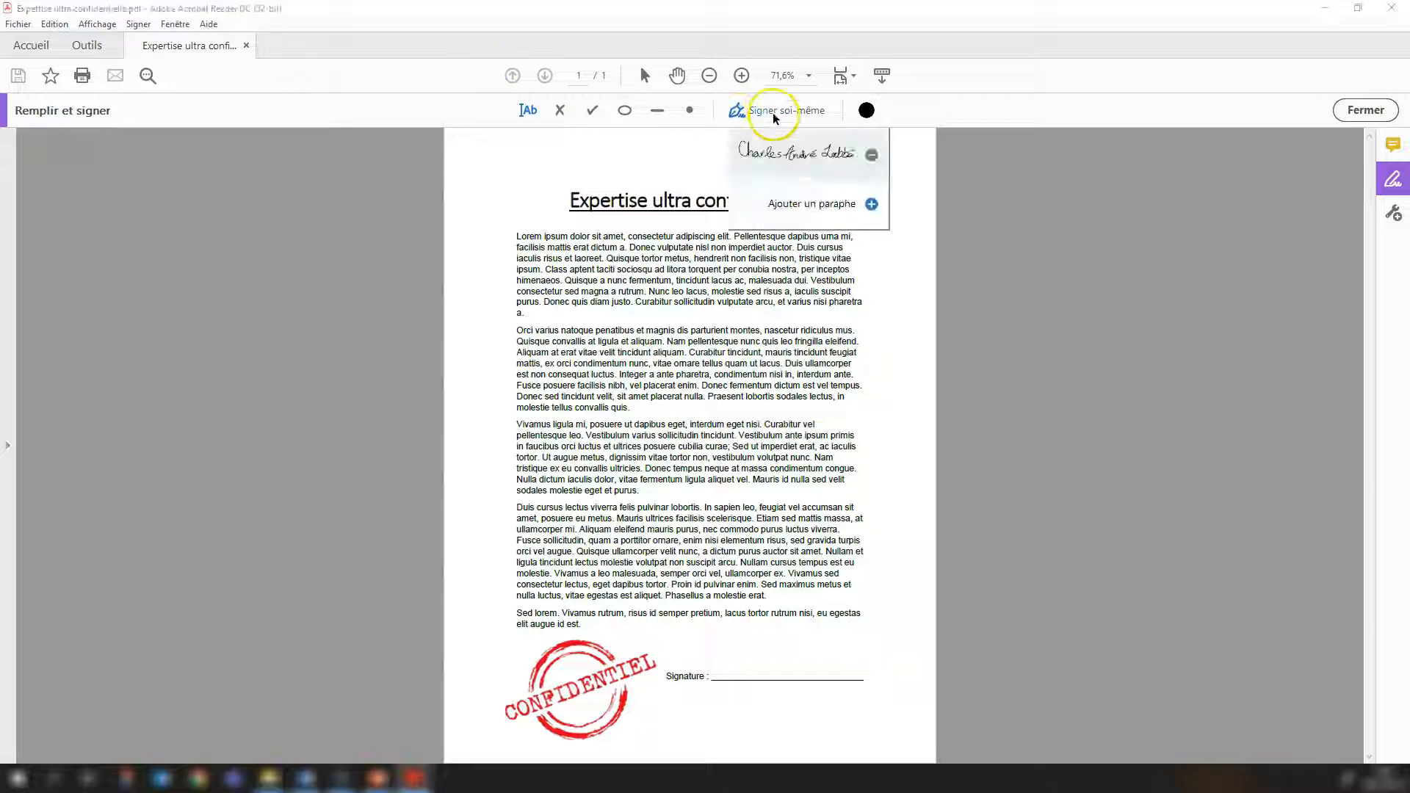
left_click(806, 152)
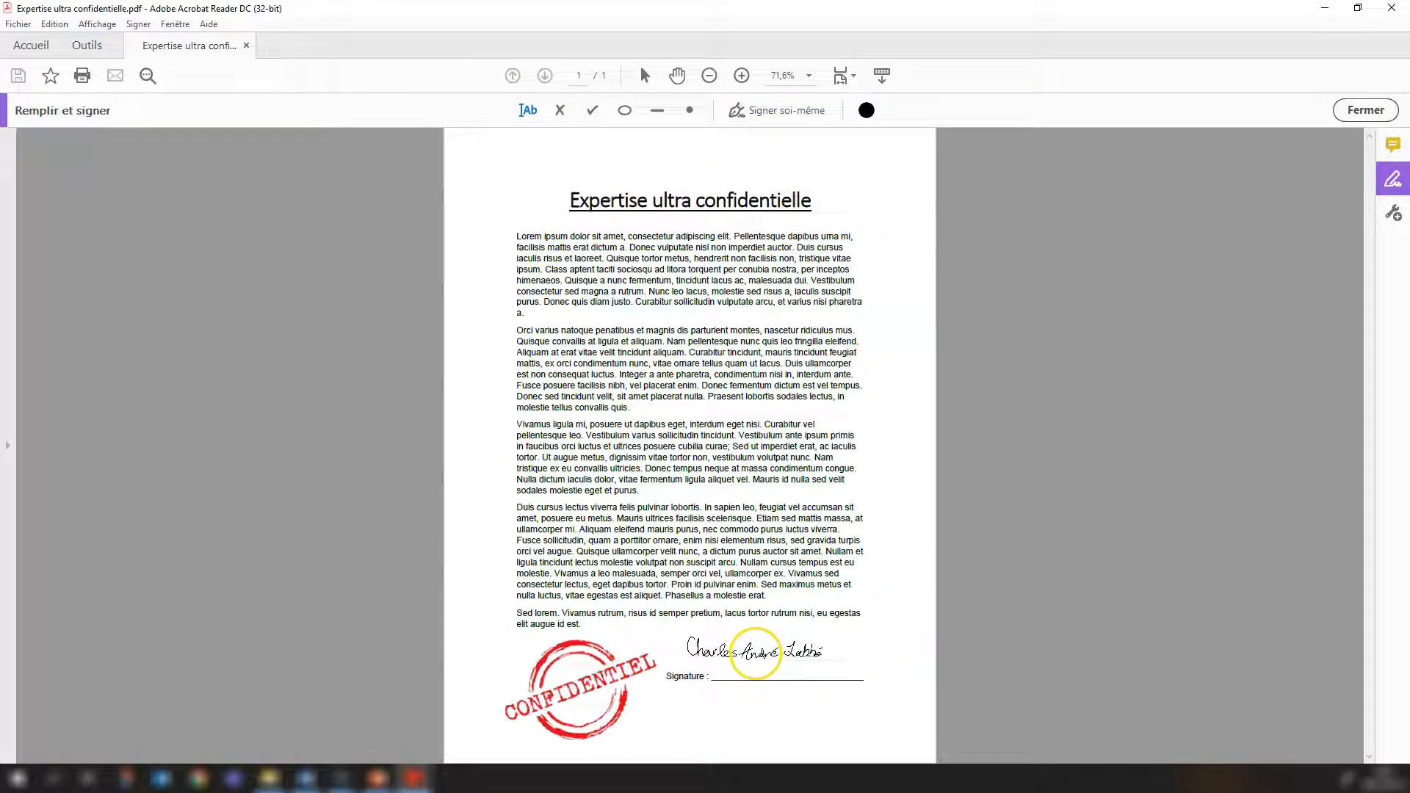
left_click(785, 664)
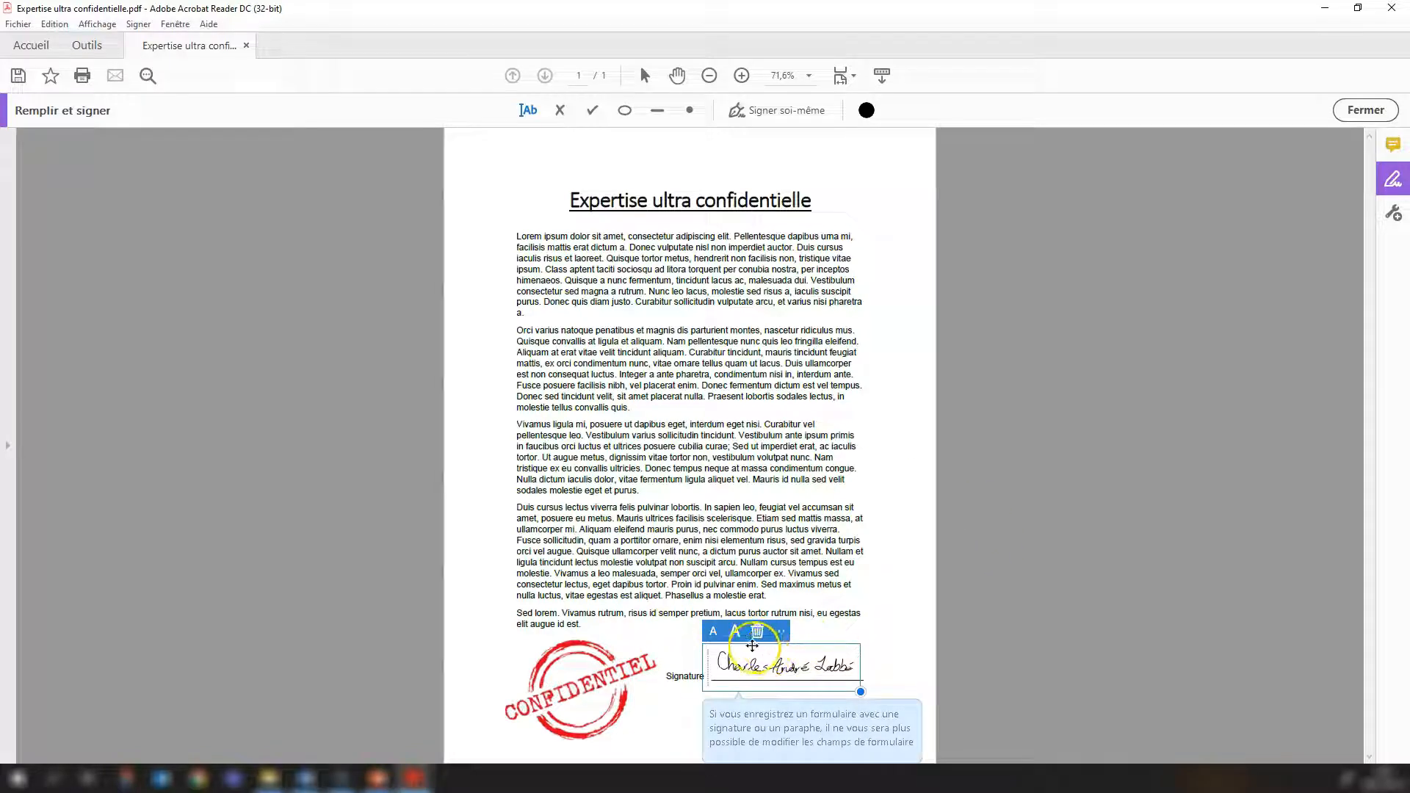
left_click(757, 631)
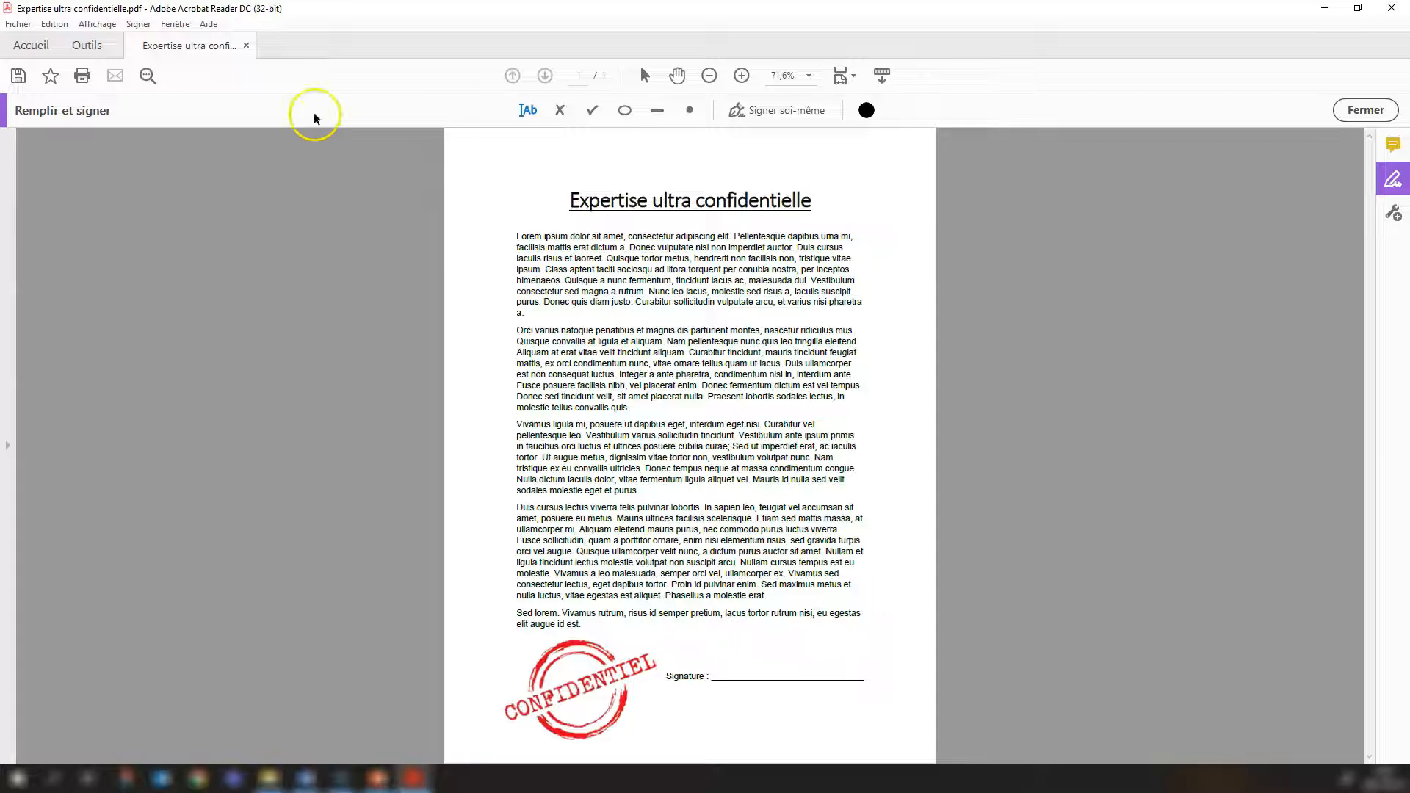
Open the Identités et certificats approuvés settings from the Signatures preferences and widen their window.
left_click(53, 25)
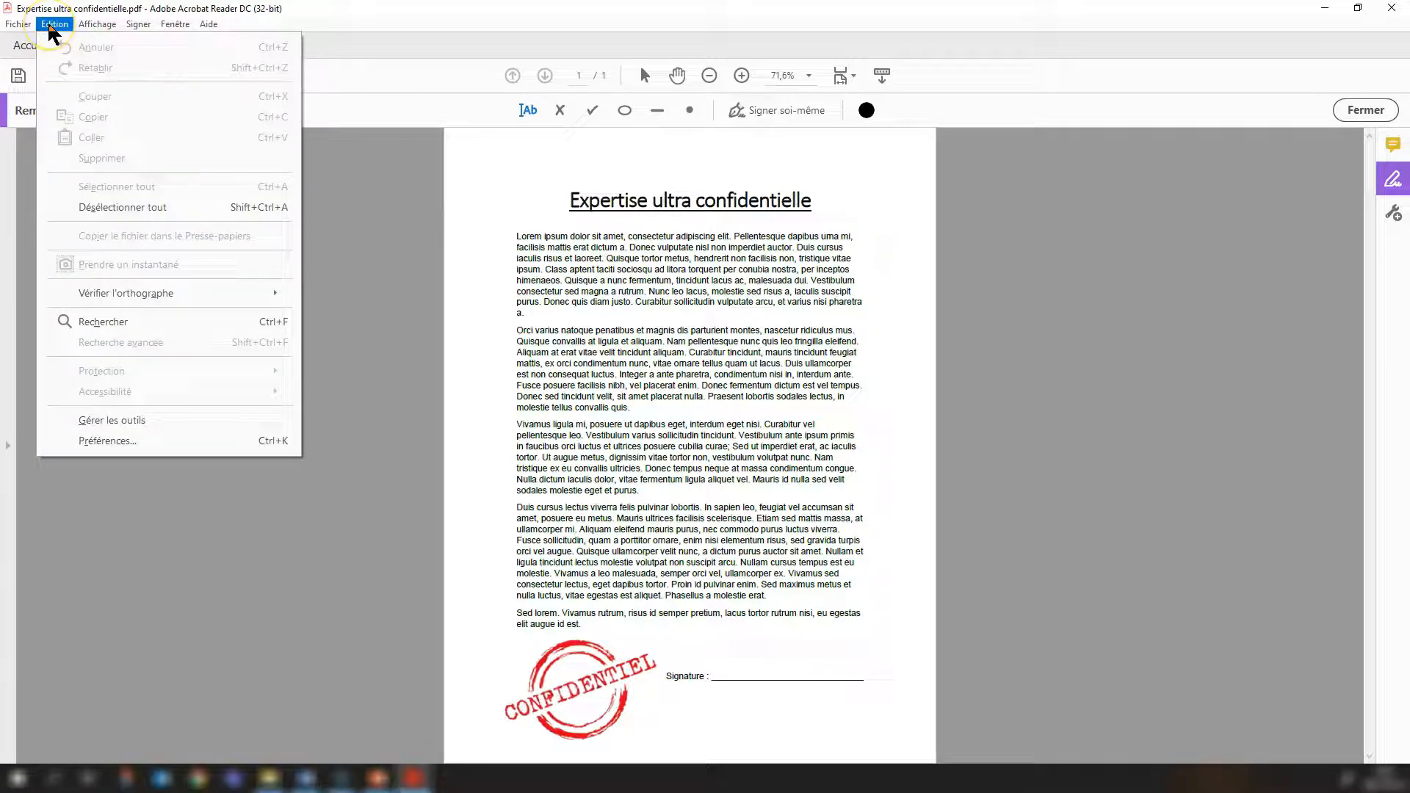
left_click(103, 442)
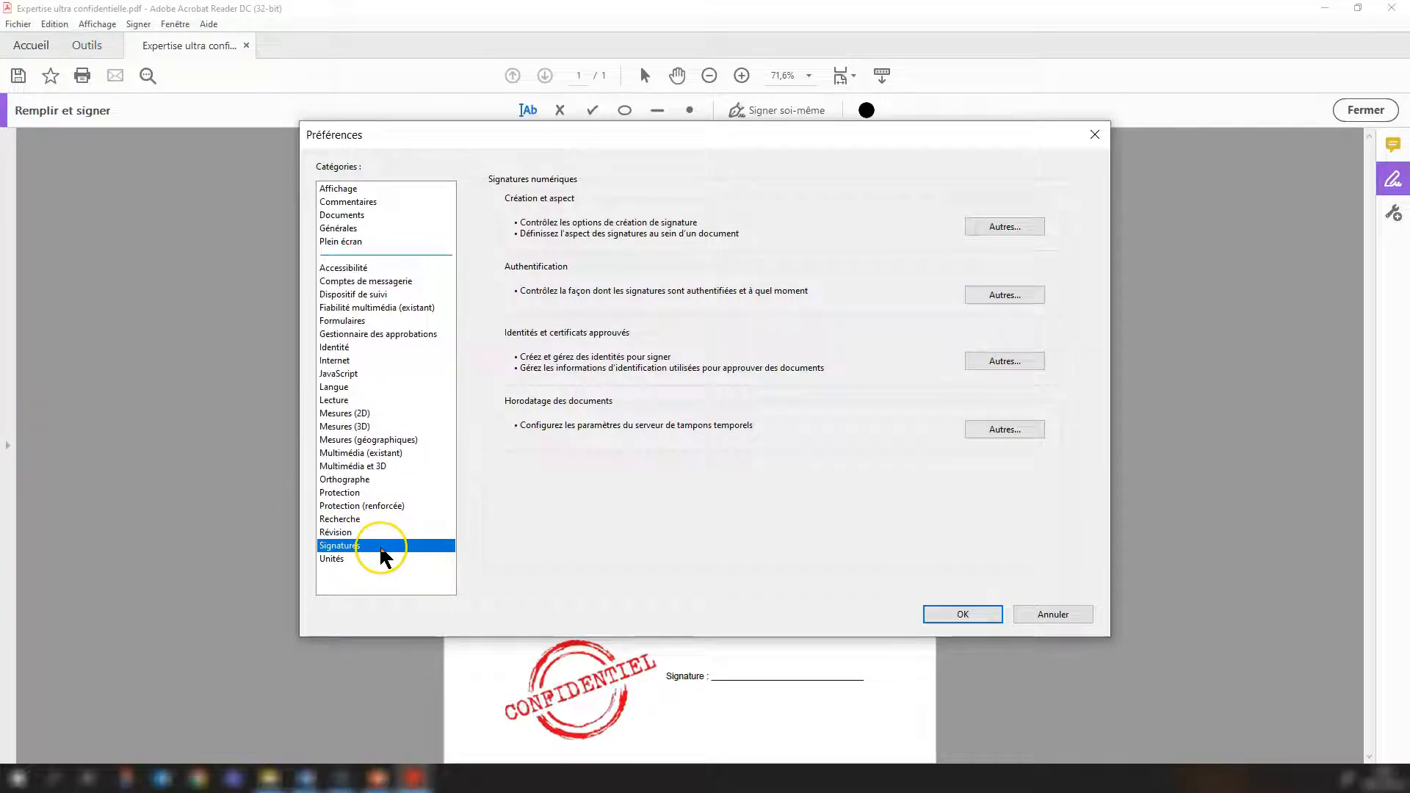
left_click(990, 361)
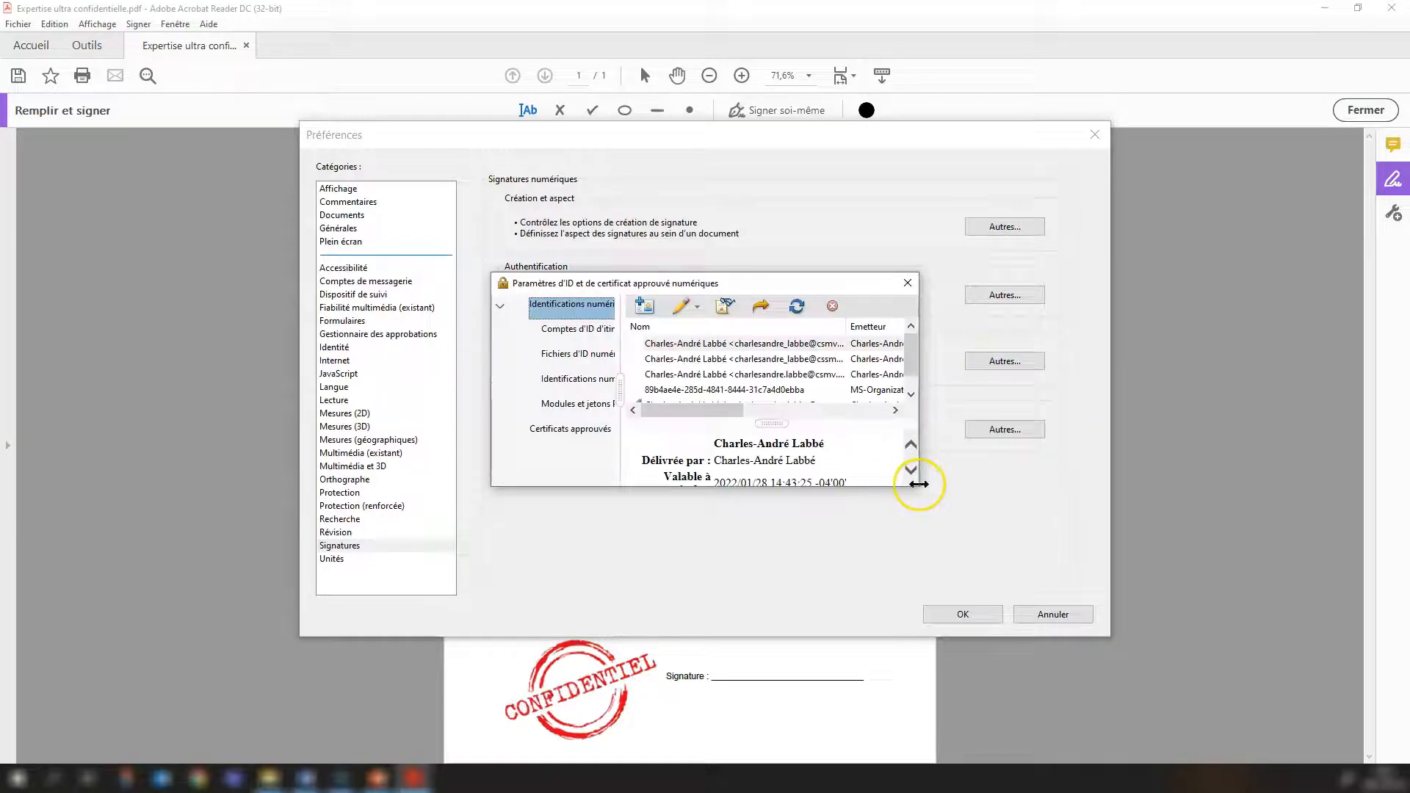
left_click_drag(921, 484, 1218, 541)
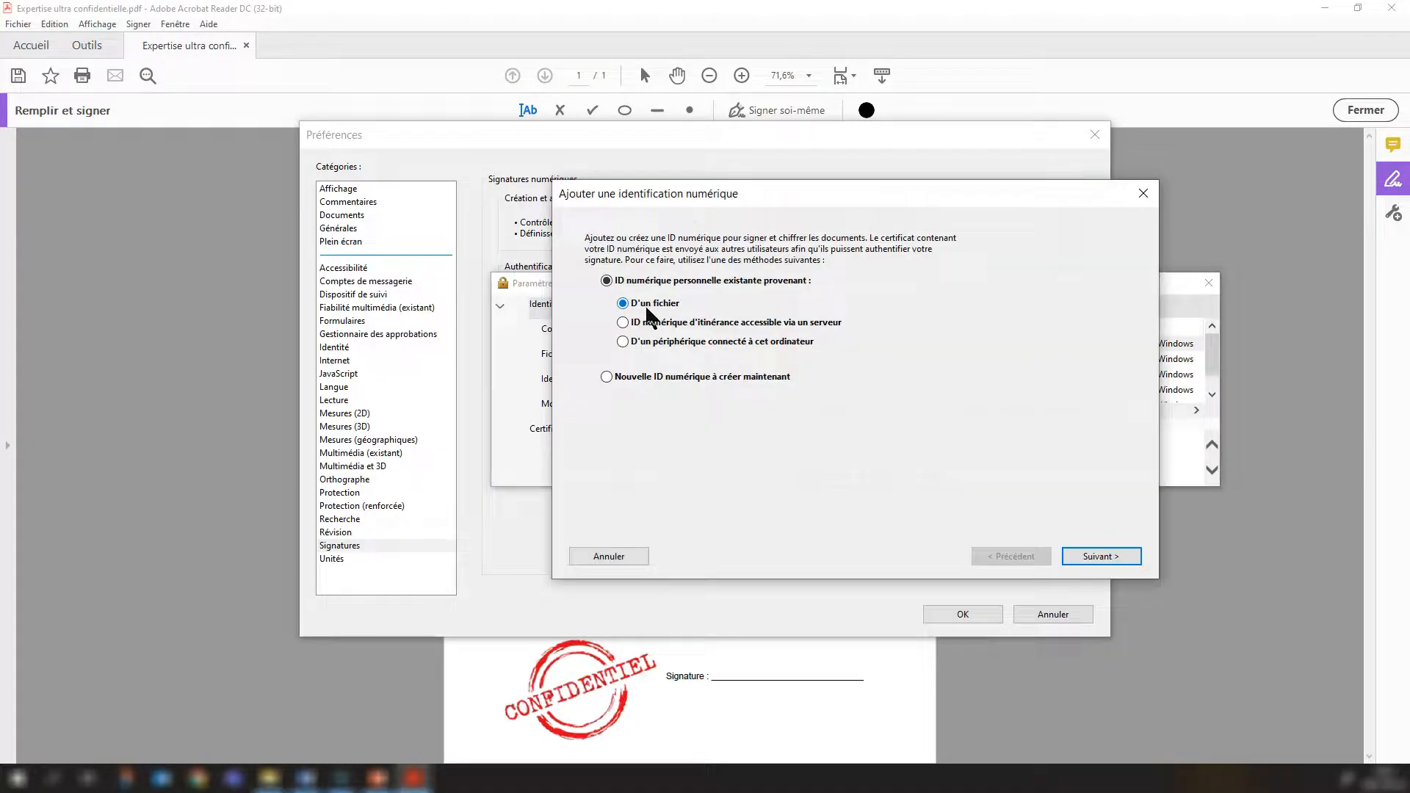
Start adding a newly created digital ID, stored in the Magasin de certificats Windows.
left_click(614, 218)
left_click(624, 362)
left_click(606, 377)
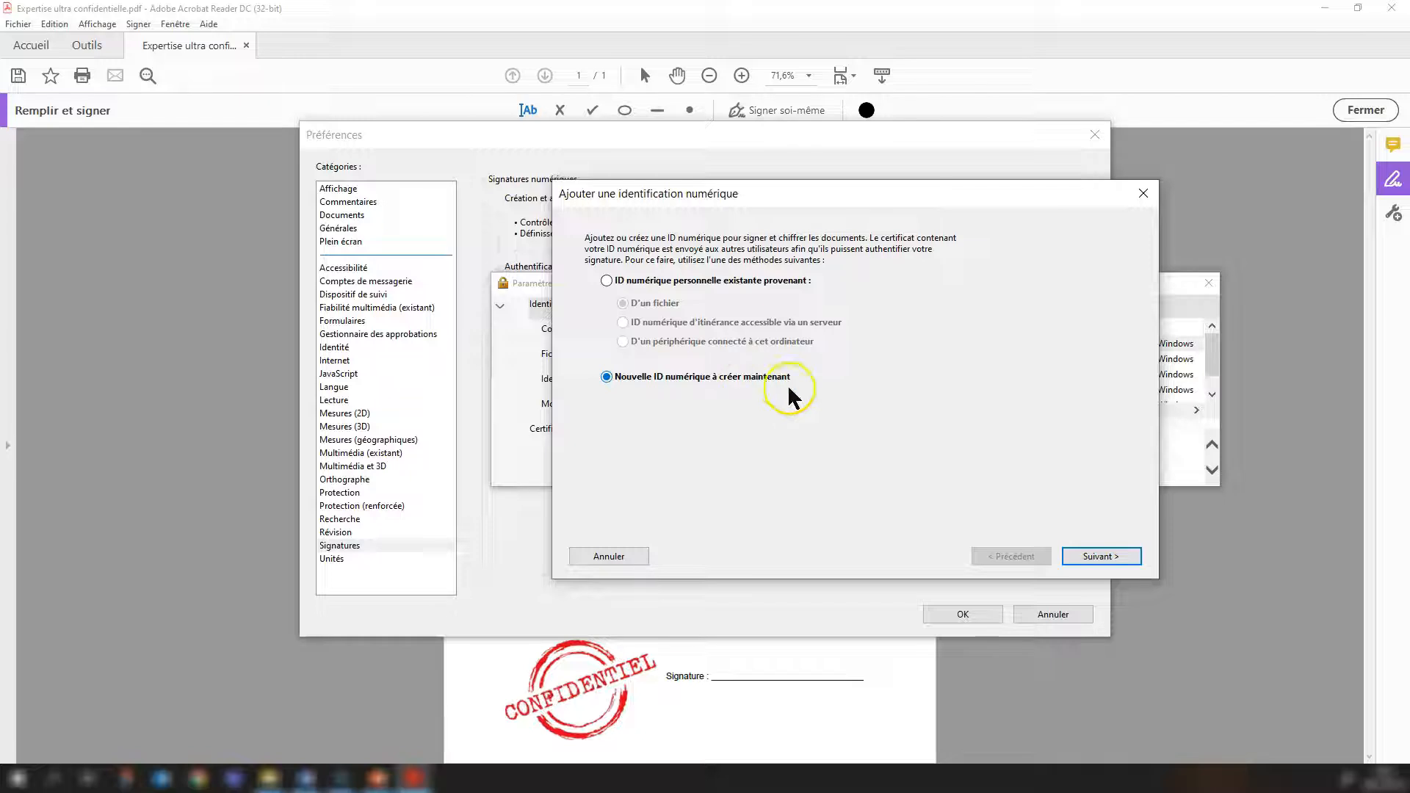
left_click(1100, 557)
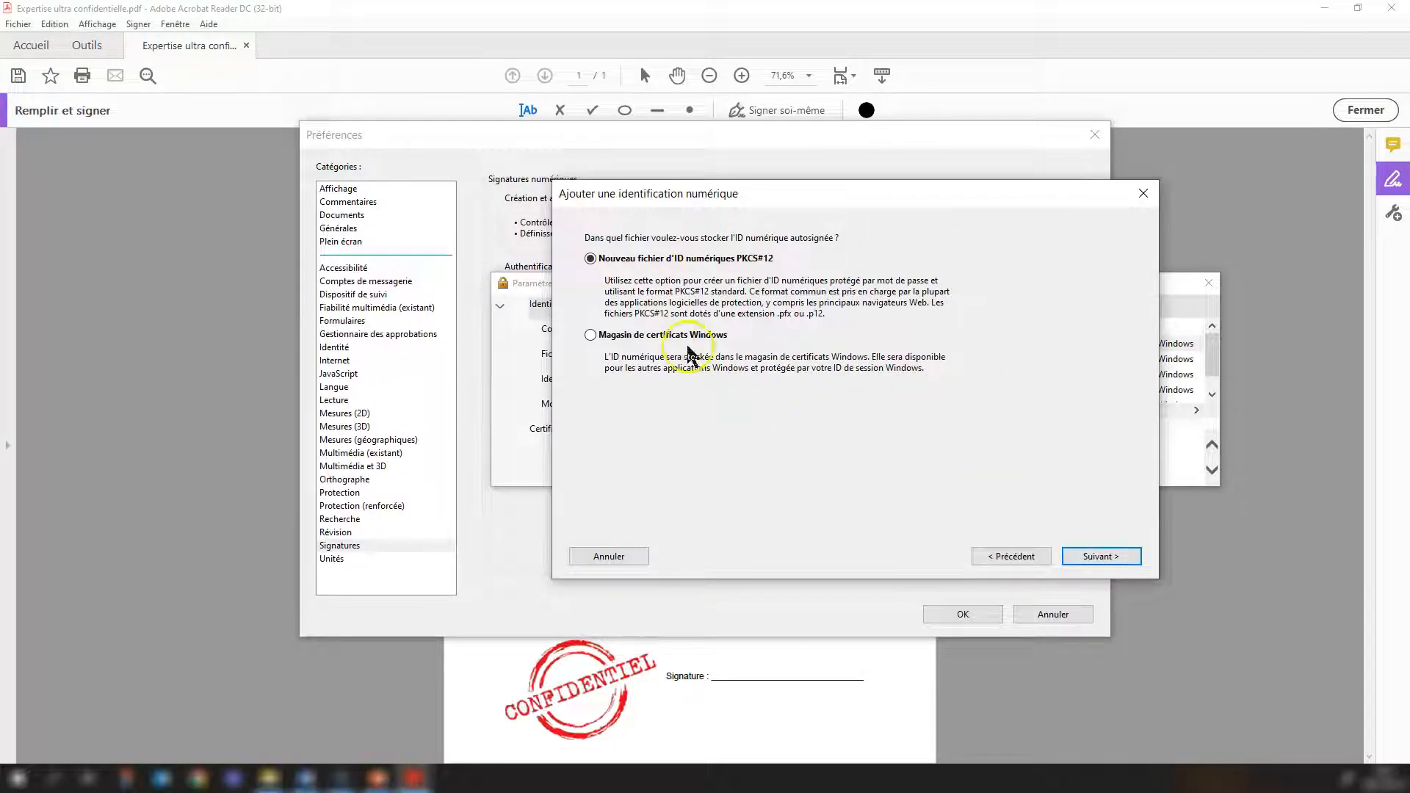
left_click(629, 338)
left_click(1110, 556)
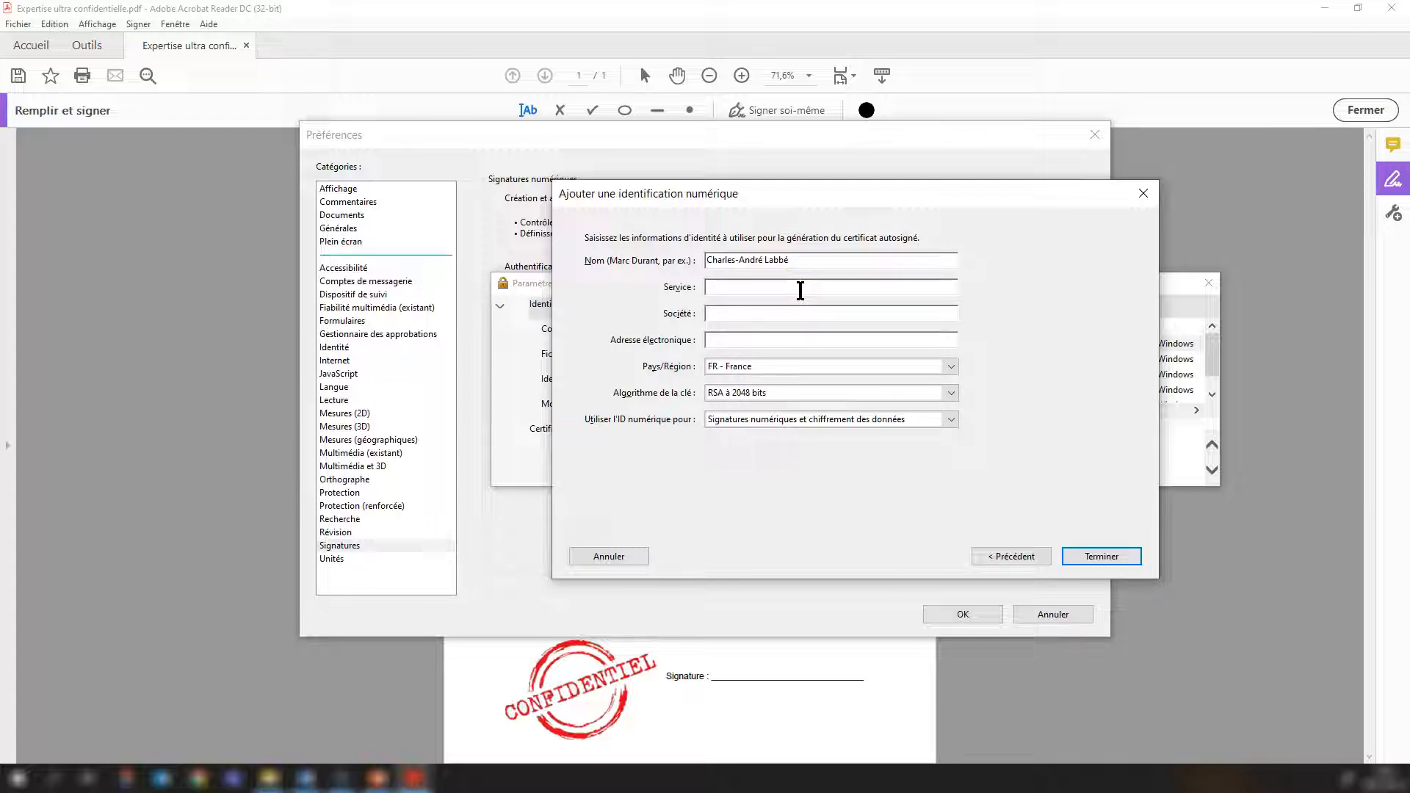
Enter CSSMV as both the Service and the Société of the new digital ID.
type("CSSMV")
left_click_drag(780, 287, 693, 279)
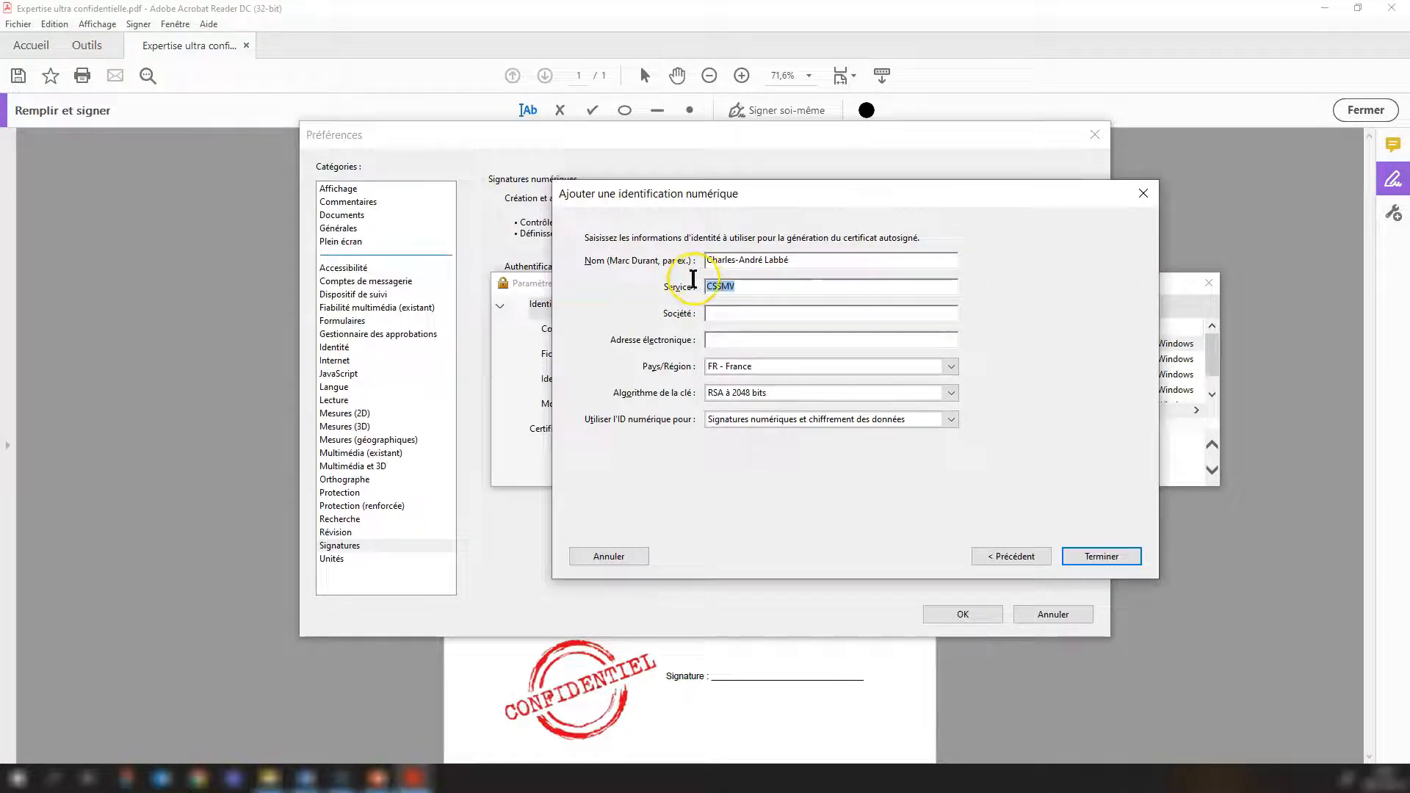
key("ctrl+c")
left_click(756, 313)
key("ctrl+v")
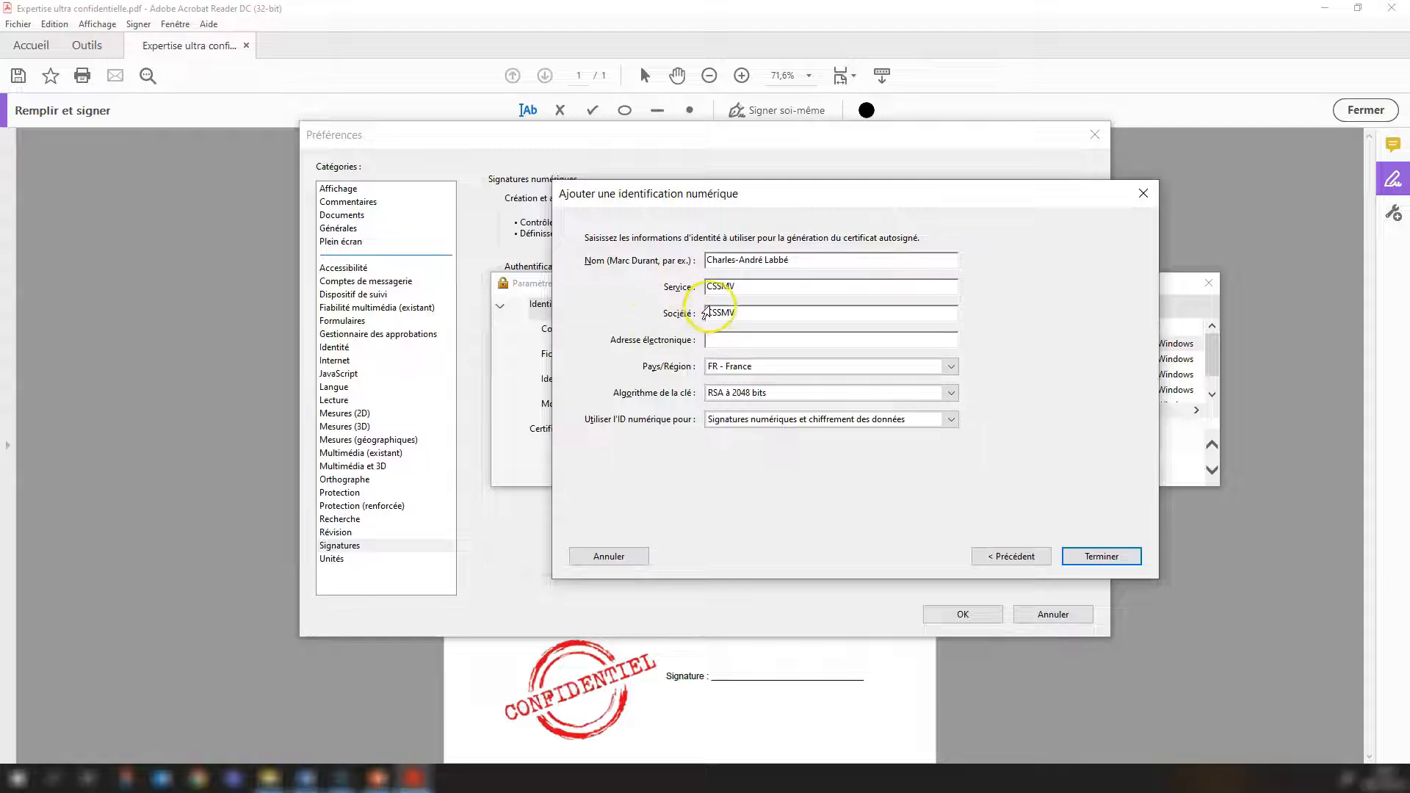
Fill in the signer's e-mail address for the new digital ID.
left_click_drag(742, 288, 704, 286)
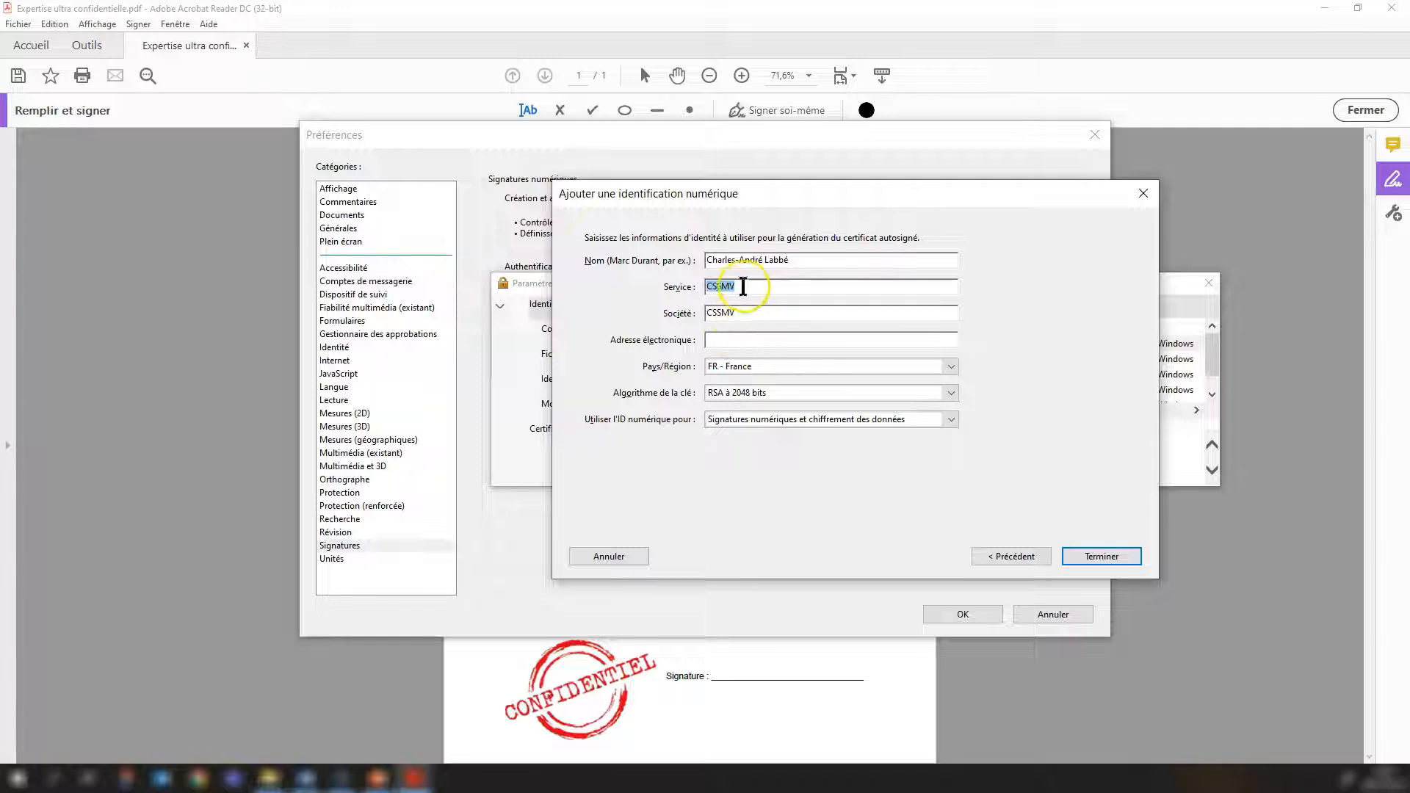
left_click(746, 341)
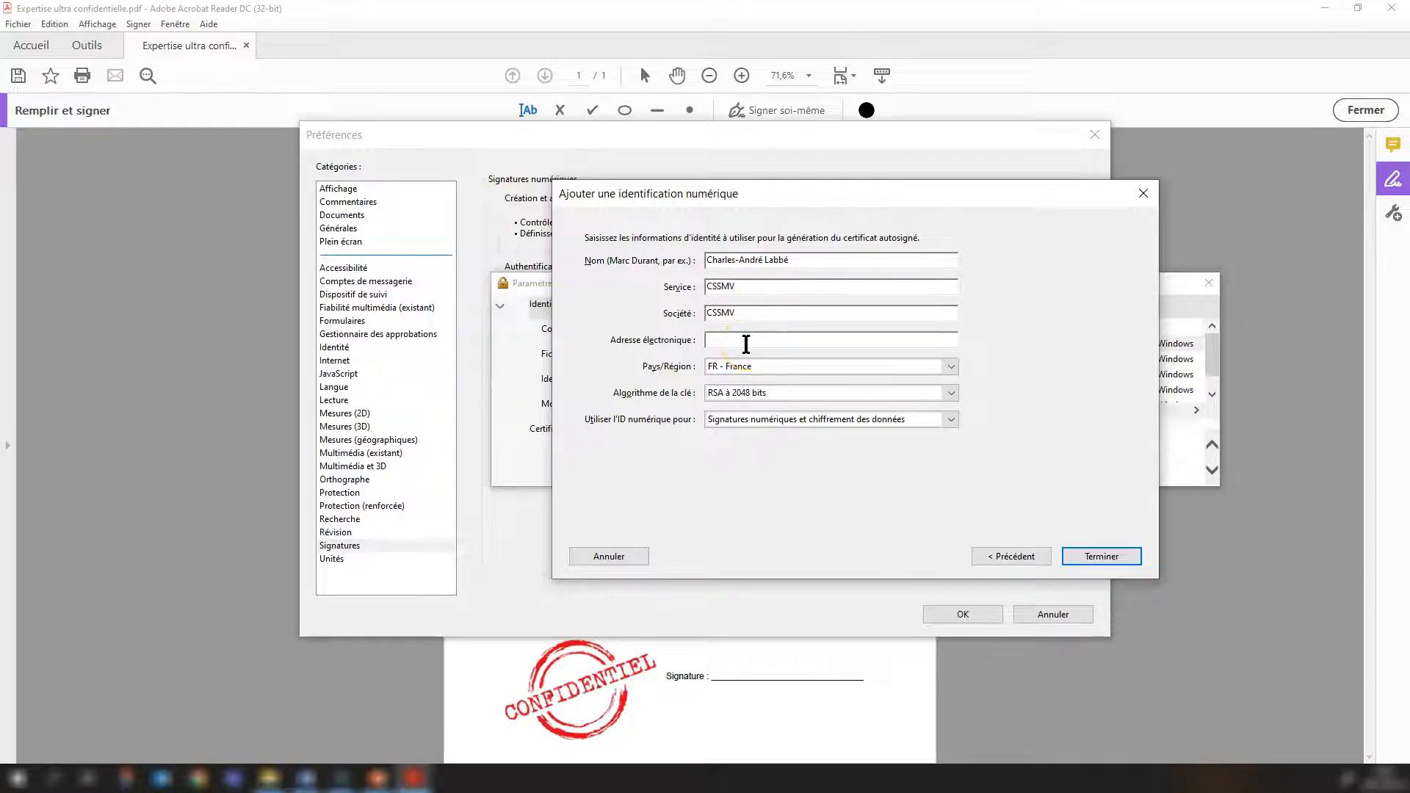
Set the country to CA - Canada and finish creating the digital ID.
left_click(951, 367)
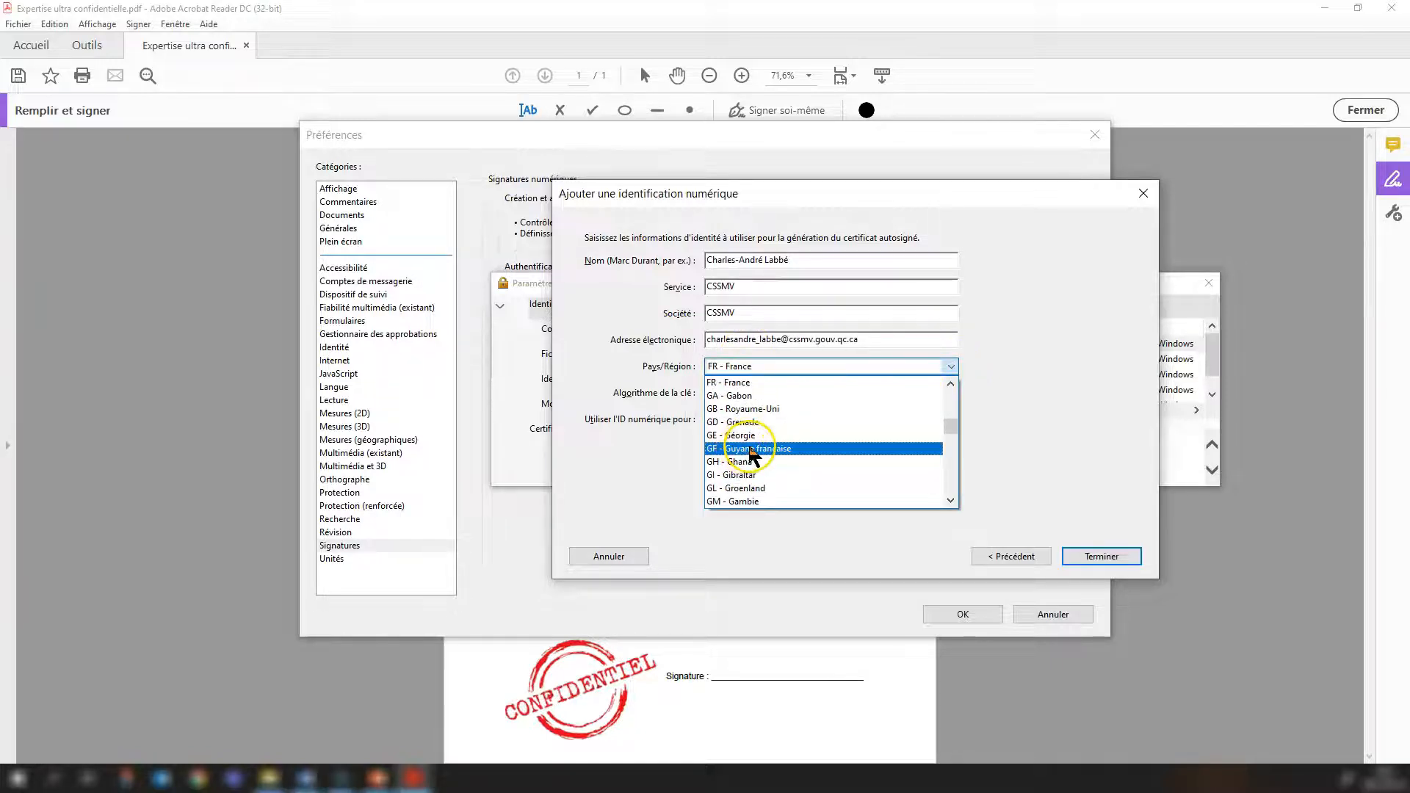
scroll(752, 454, "down", 1)
scroll(752, 455, "up", 6)
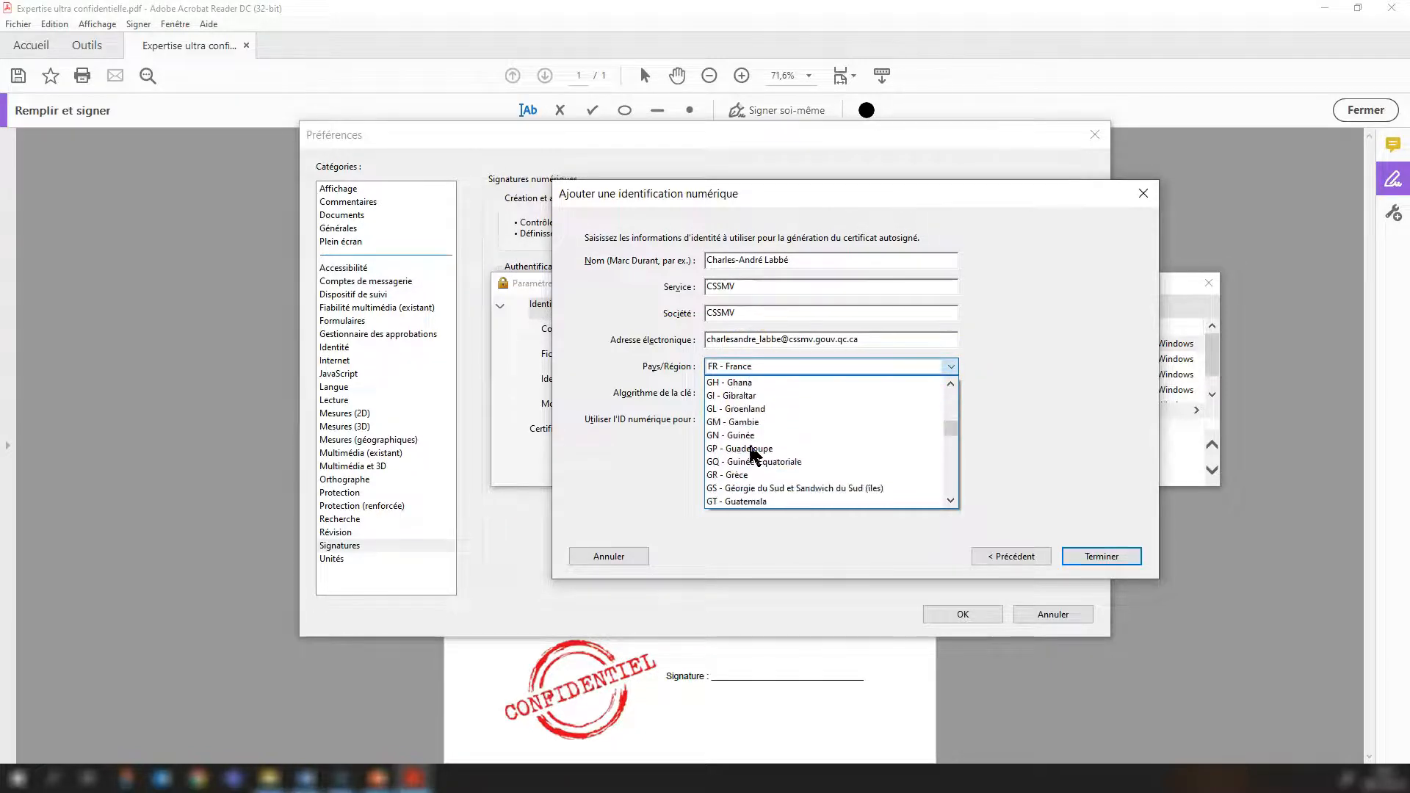
scroll(752, 454, "up", 5)
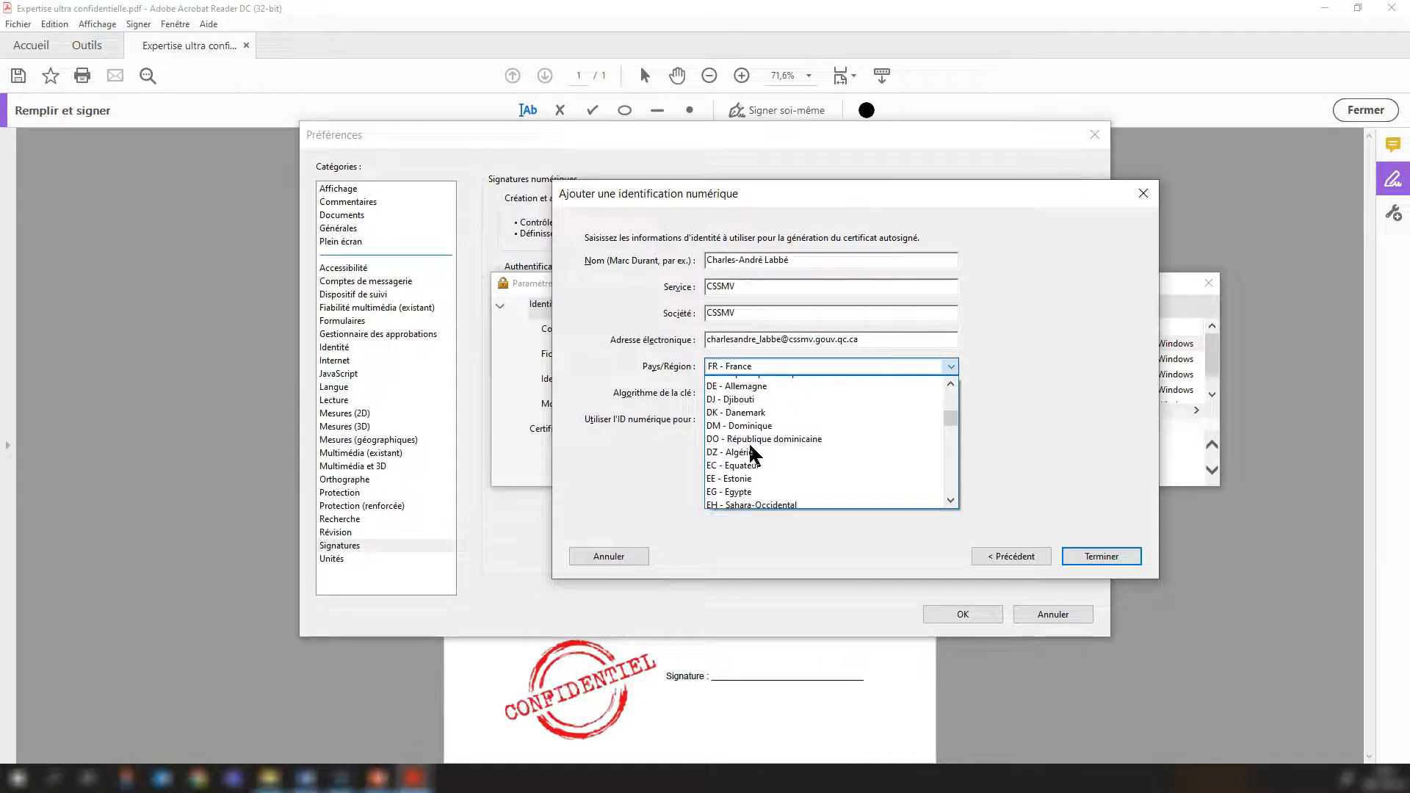
scroll(752, 452, "up", 4)
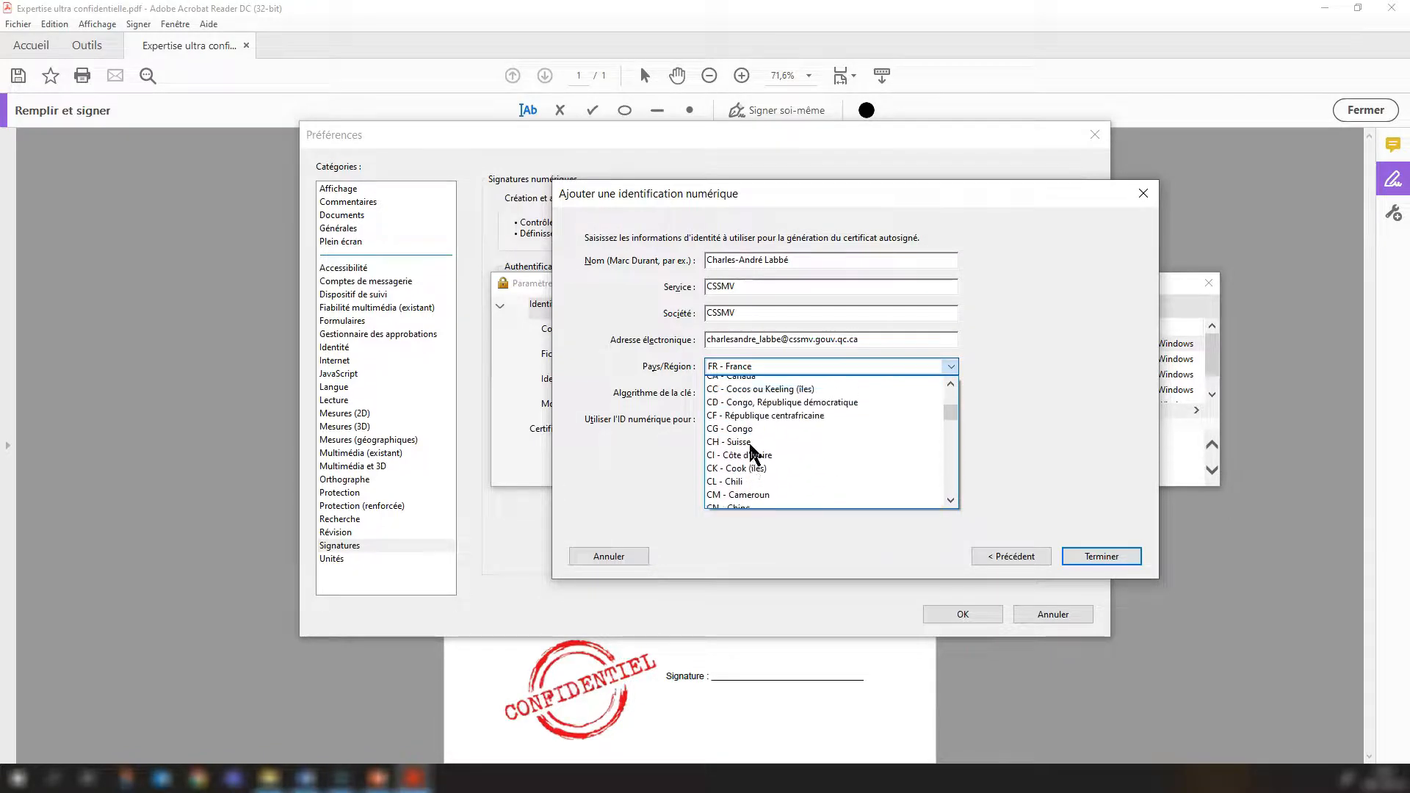
left_click(755, 462)
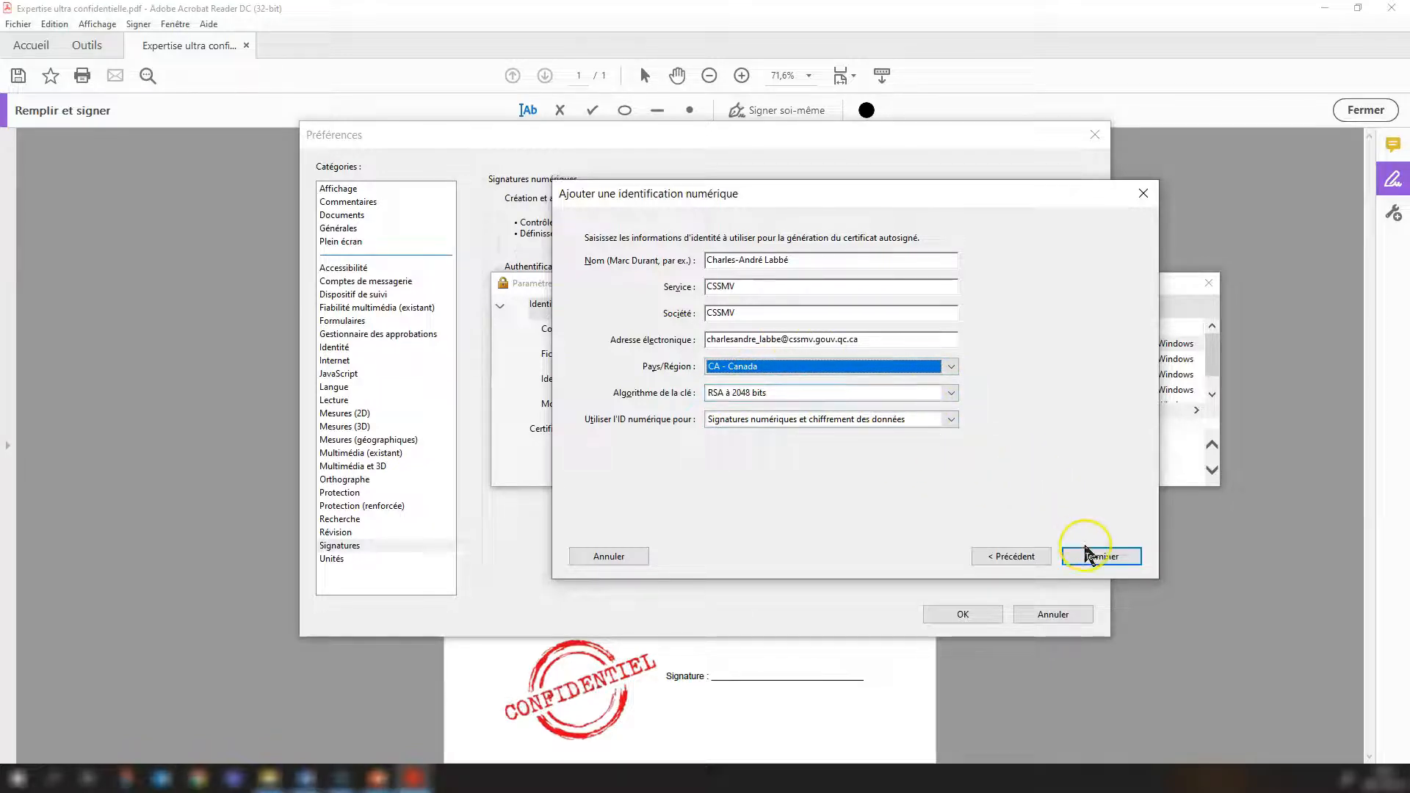
left_click(1102, 558)
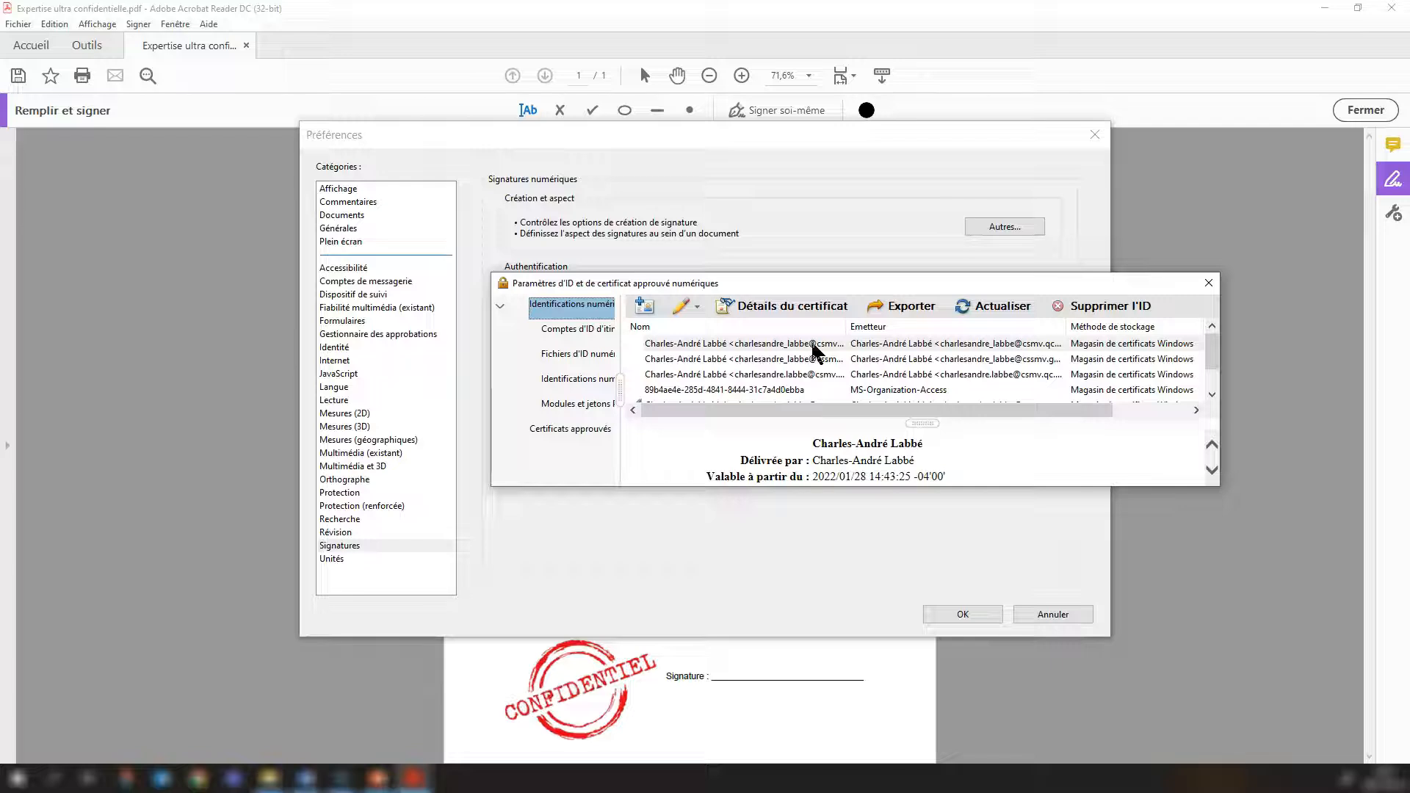
left_click(1010, 448)
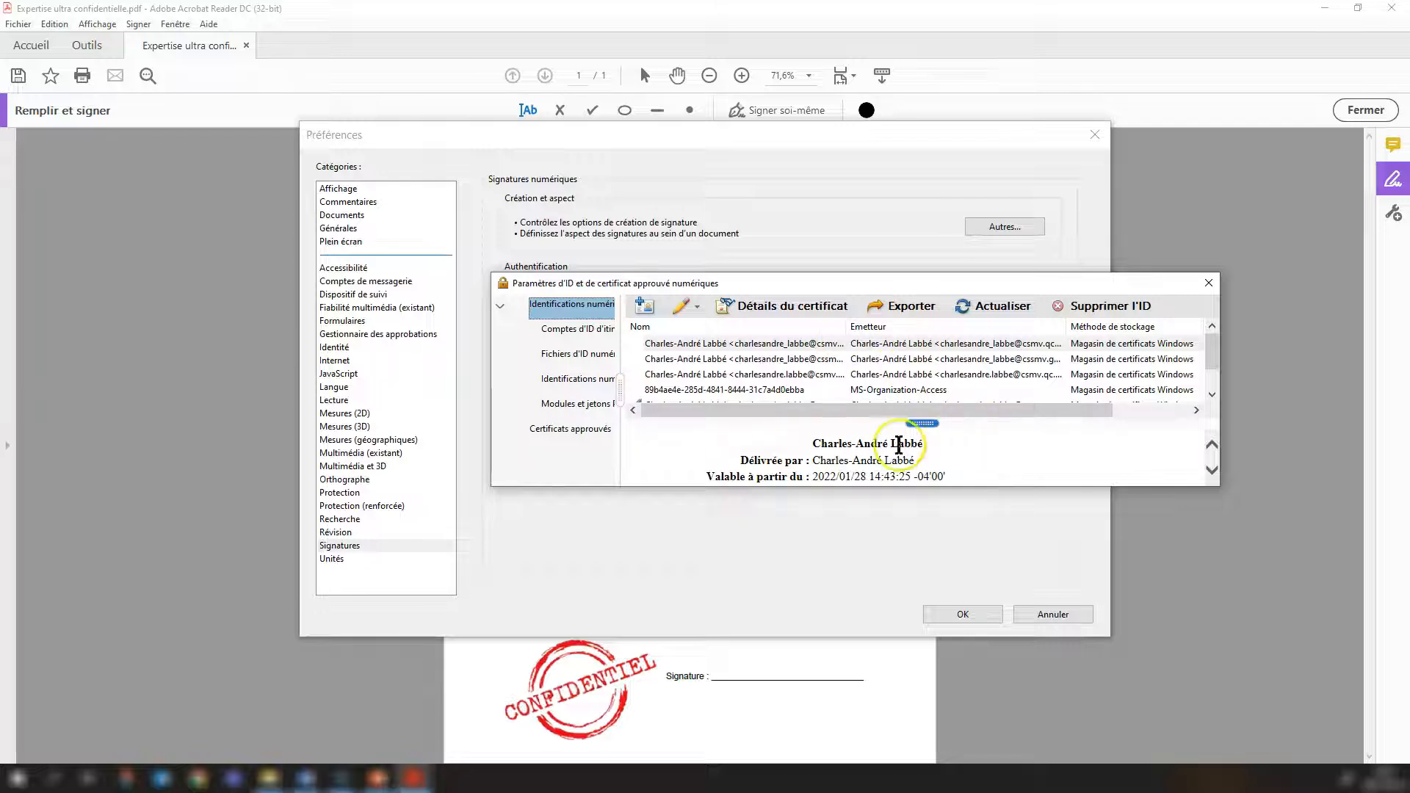
Close the digital ID settings and start a new signature appearance titled "Signature pro".
left_click(1209, 283)
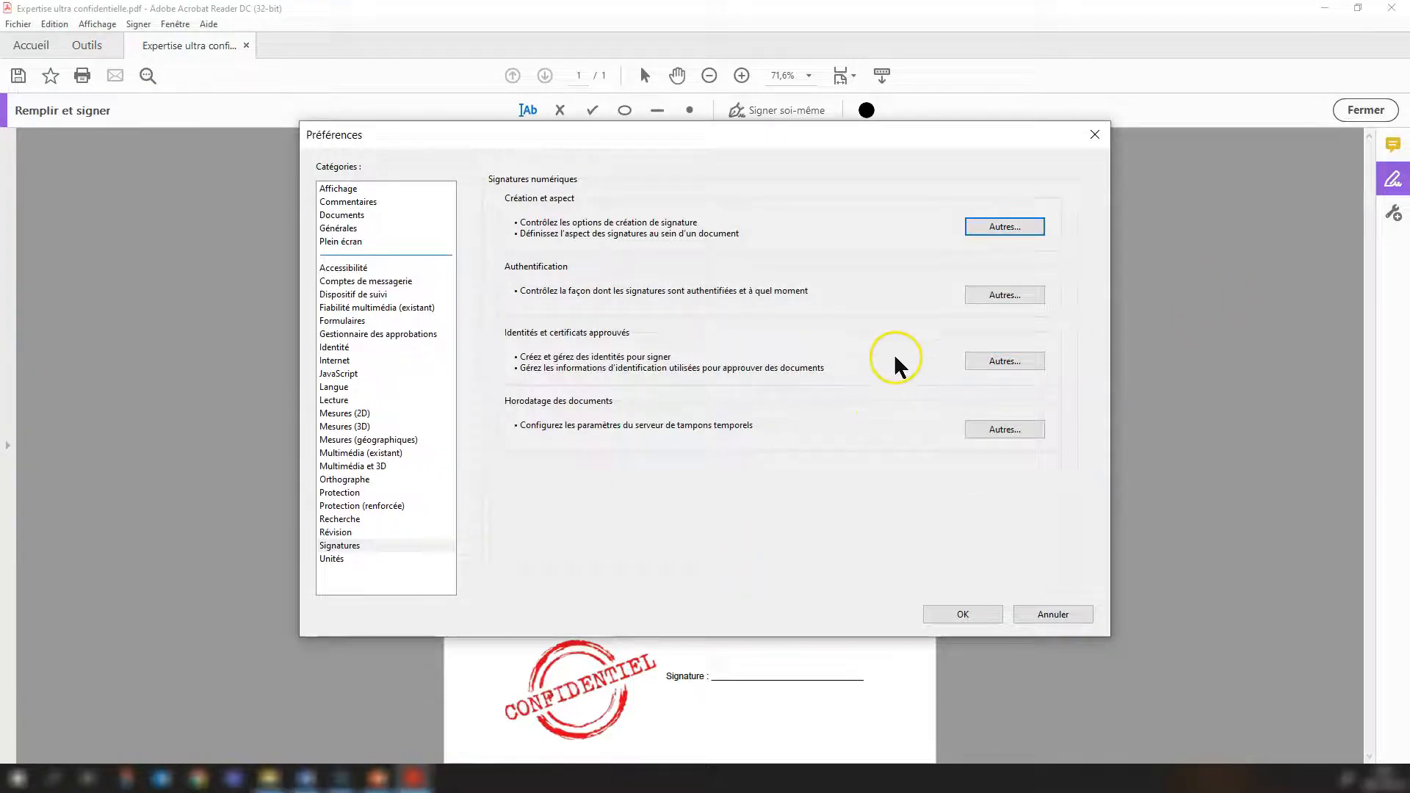
left_click(980, 226)
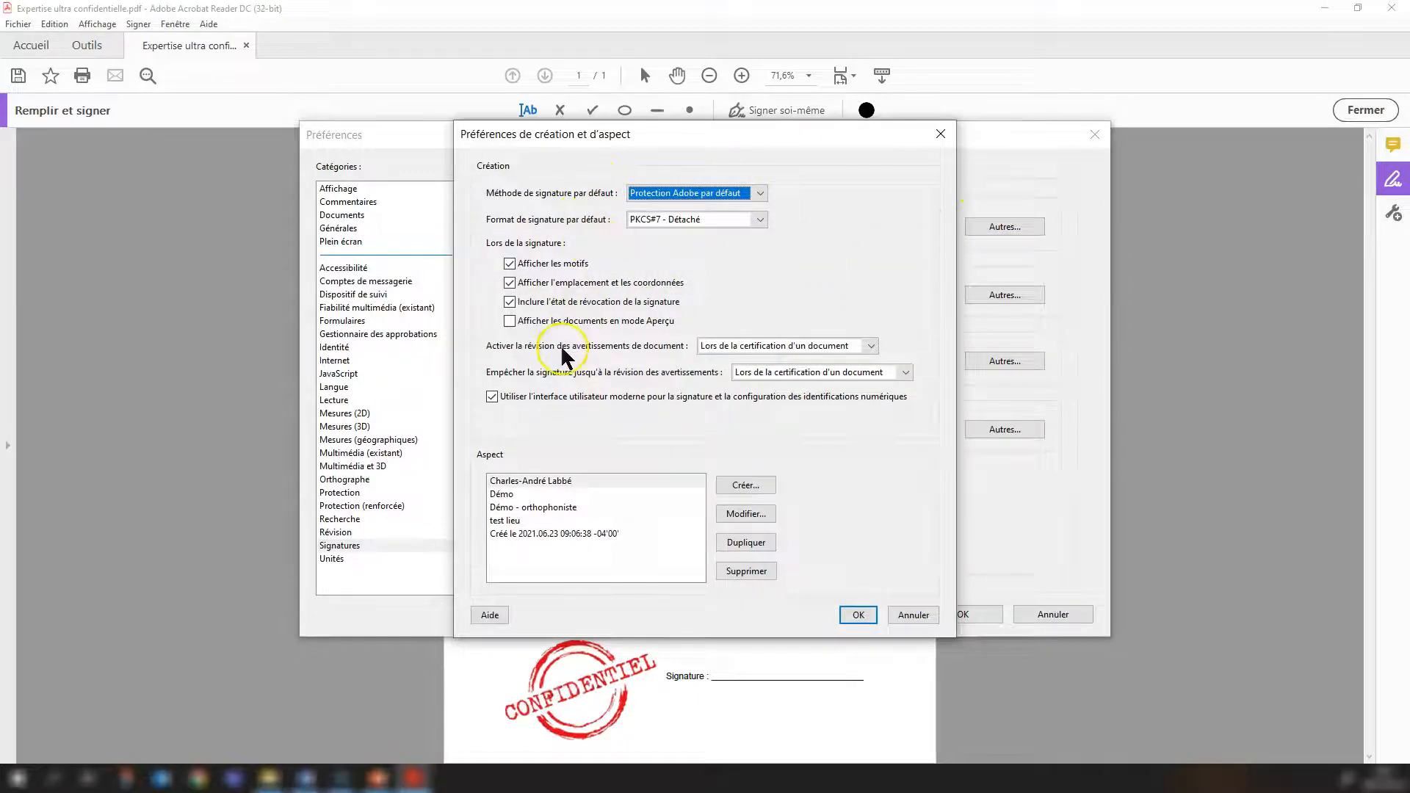
left_click(745, 484)
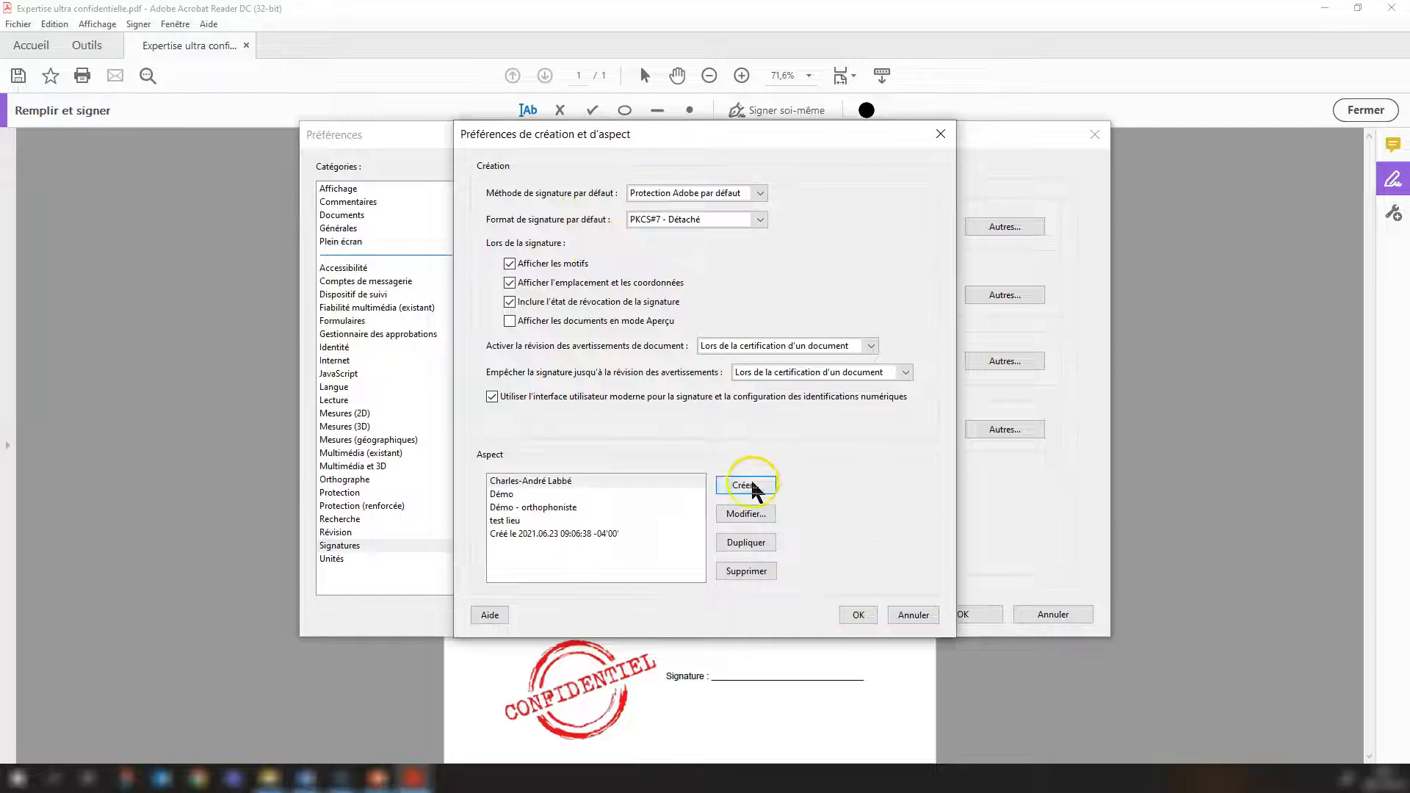
left_click(582, 193)
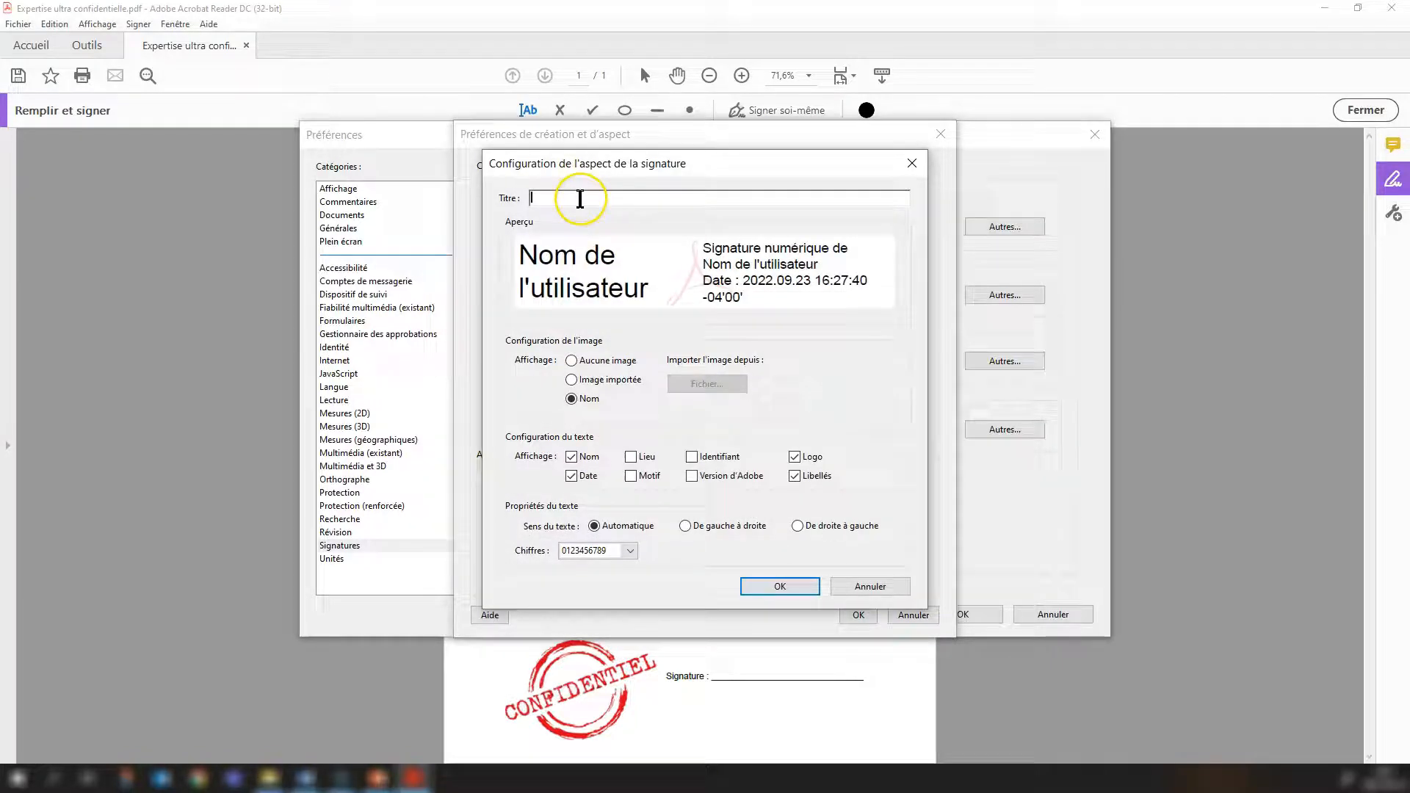
type("Signature pro")
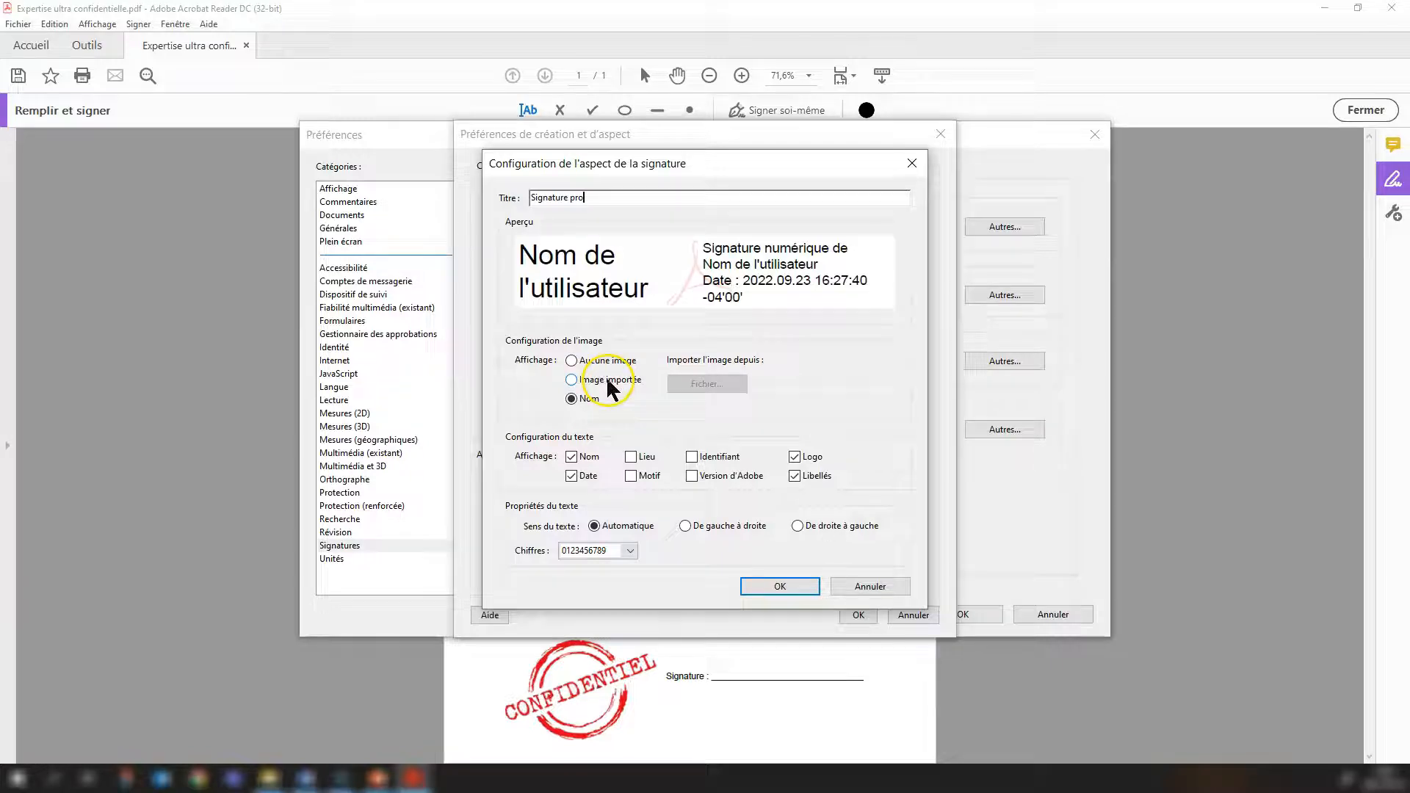
Use an imported image of the handwritten signature as the graphic of the Signature pro appearance.
left_click(596, 360)
left_click(605, 380)
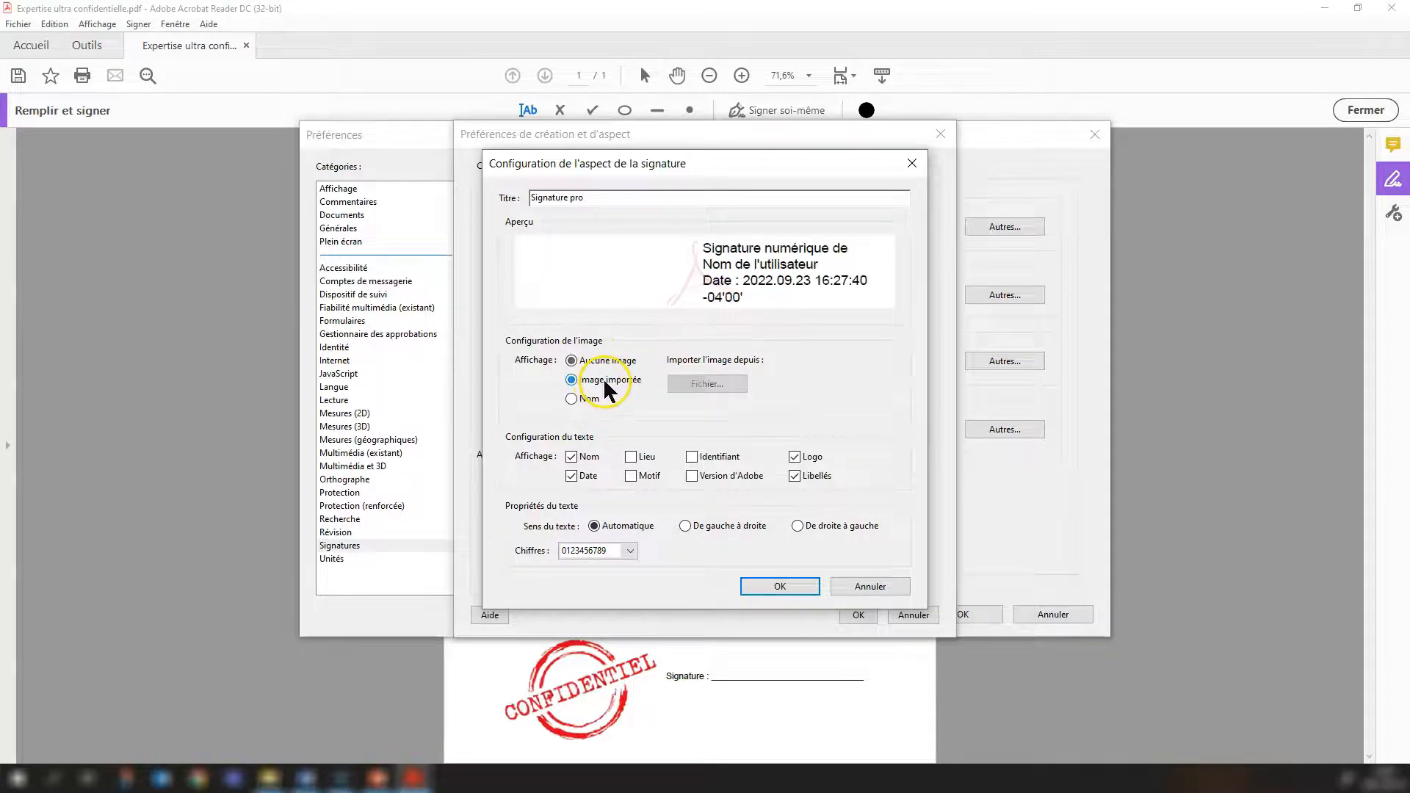
left_click(698, 393)
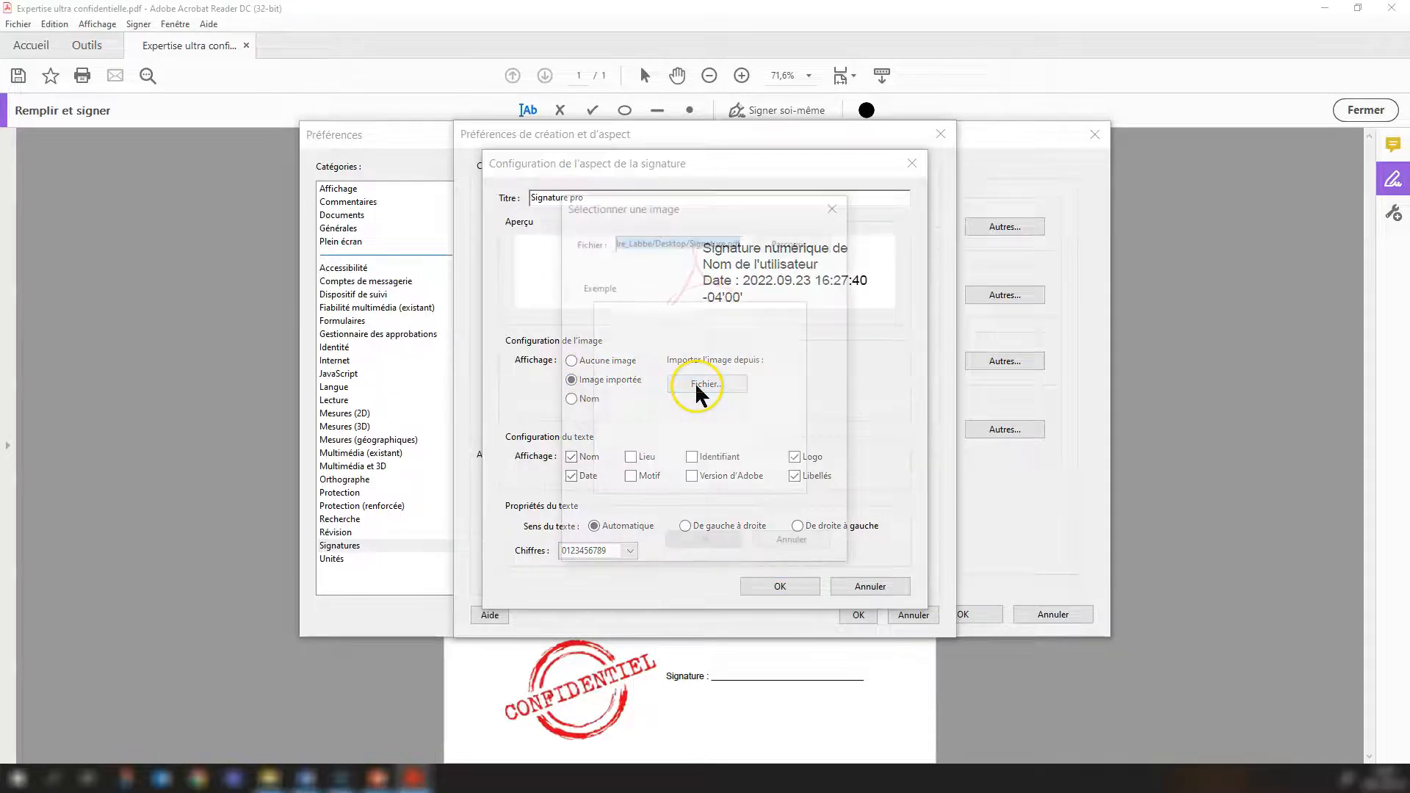
left_click(780, 248)
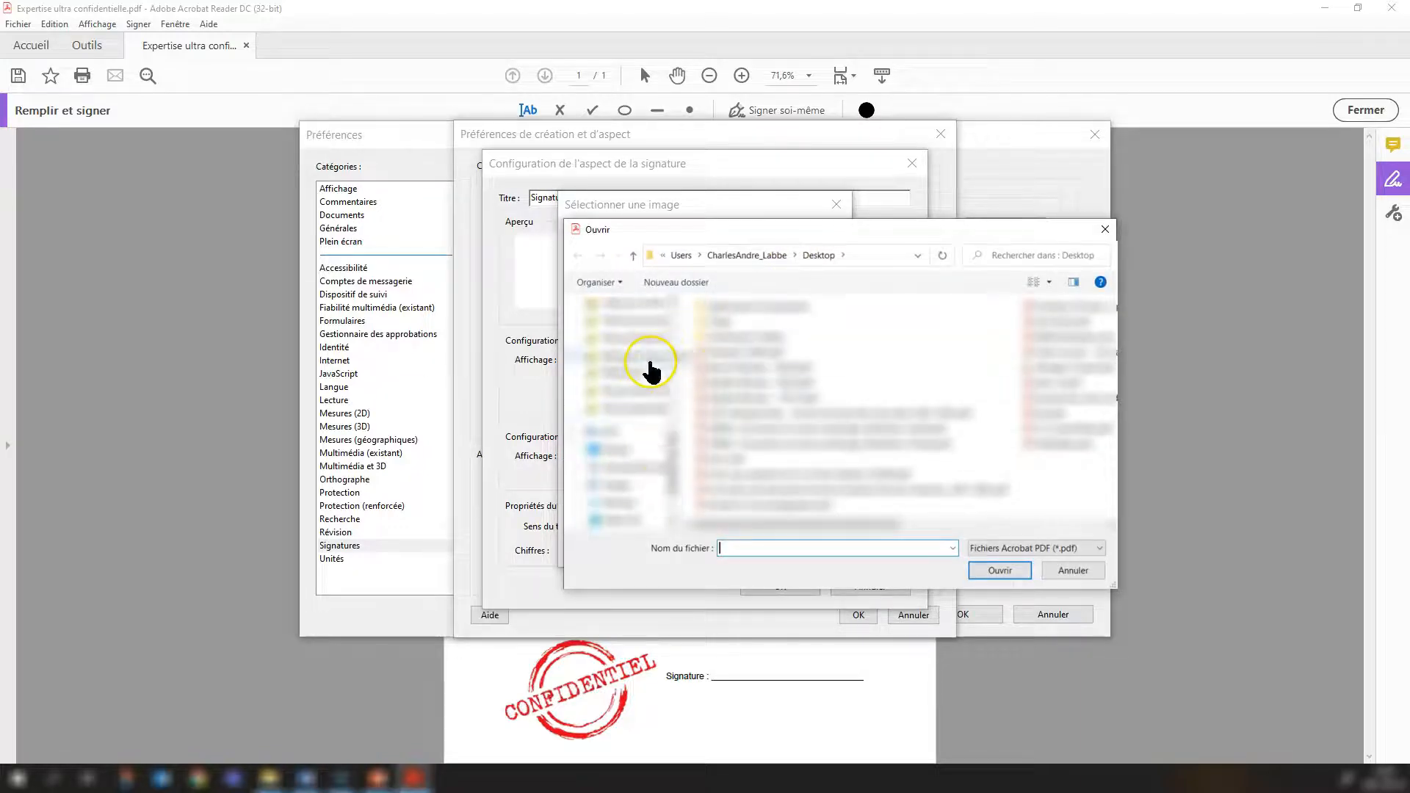
left_click(658, 362)
double_click(746, 345)
key("Return")
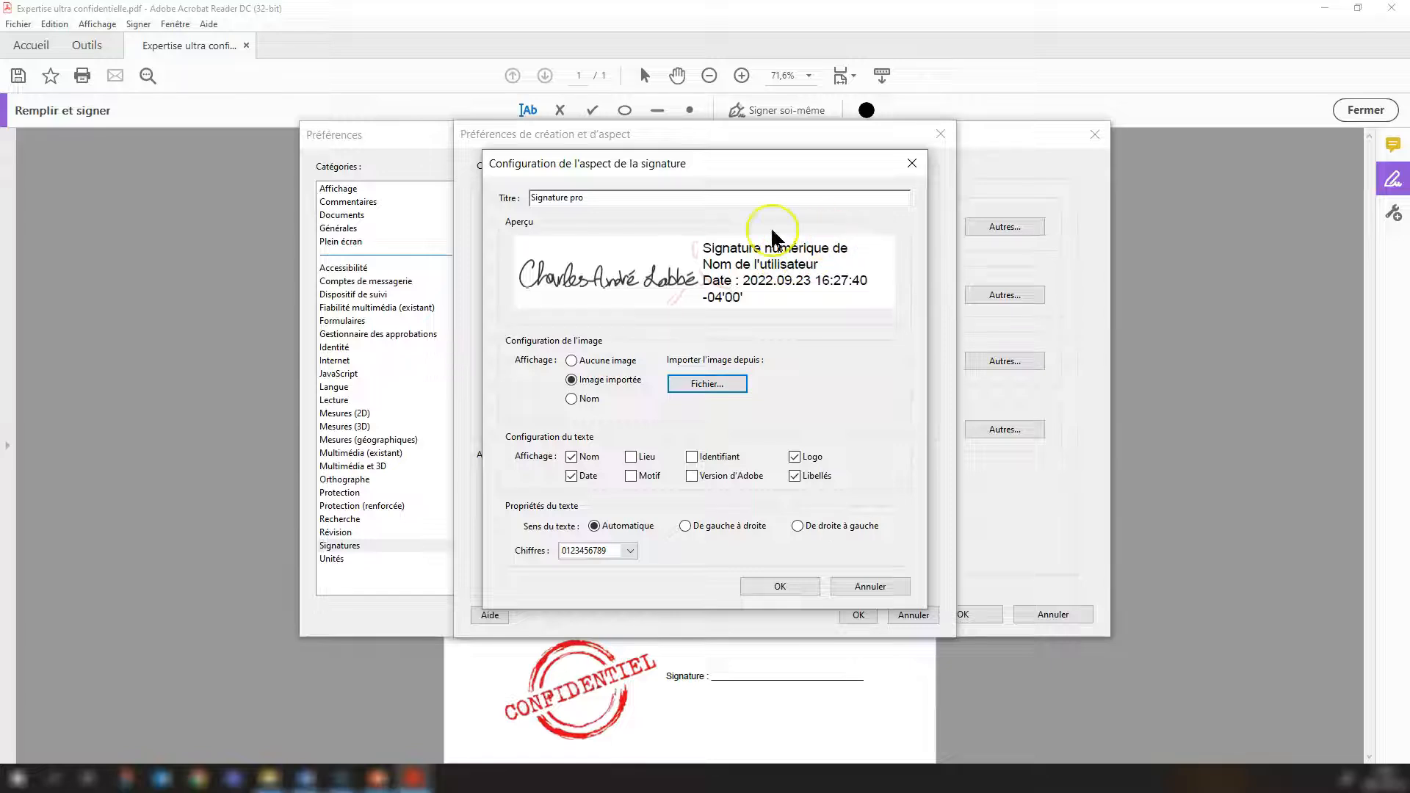
Configure the appearance text to include Lieu, Date and Libellés, leaving out Nom and Logo.
left_click(574, 458)
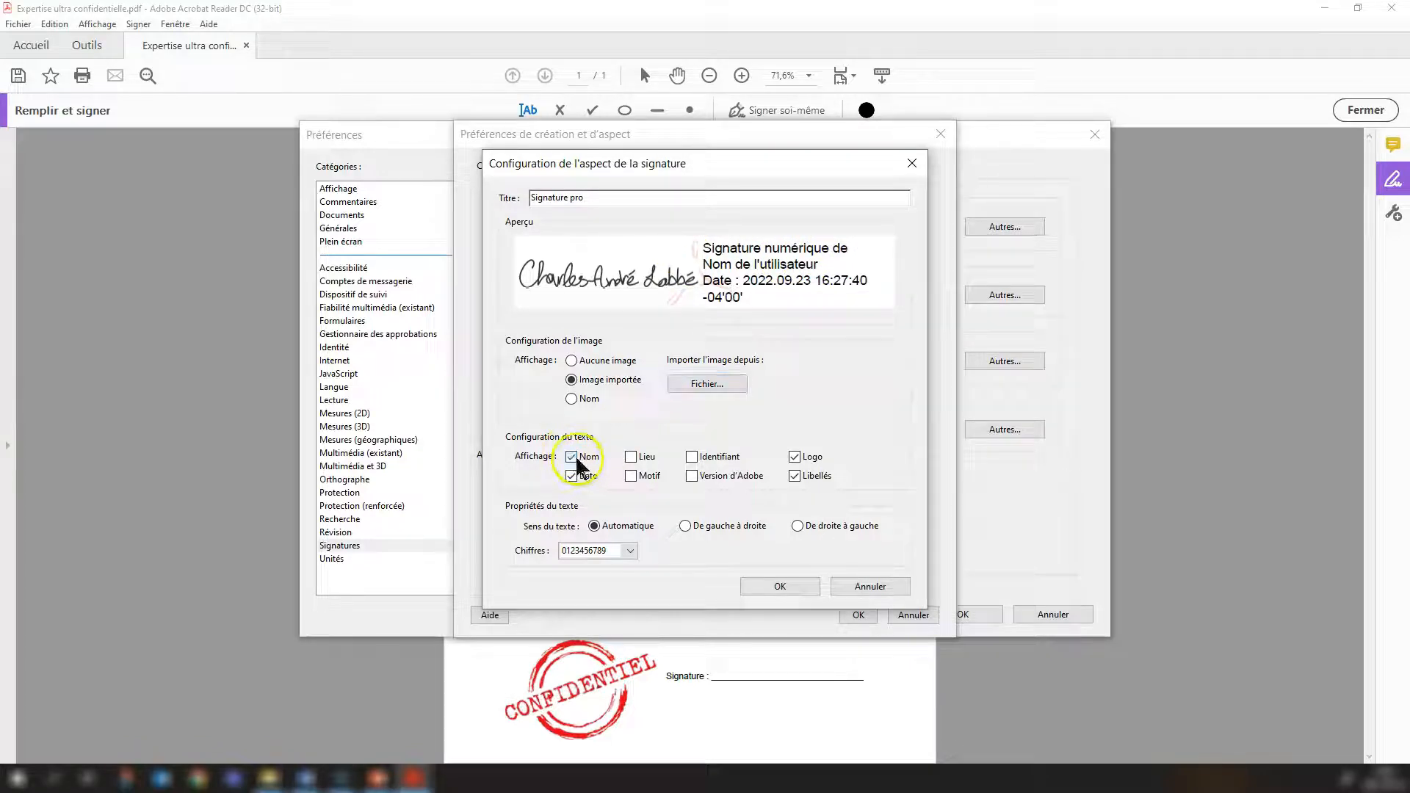
left_click(572, 457)
left_click(631, 458)
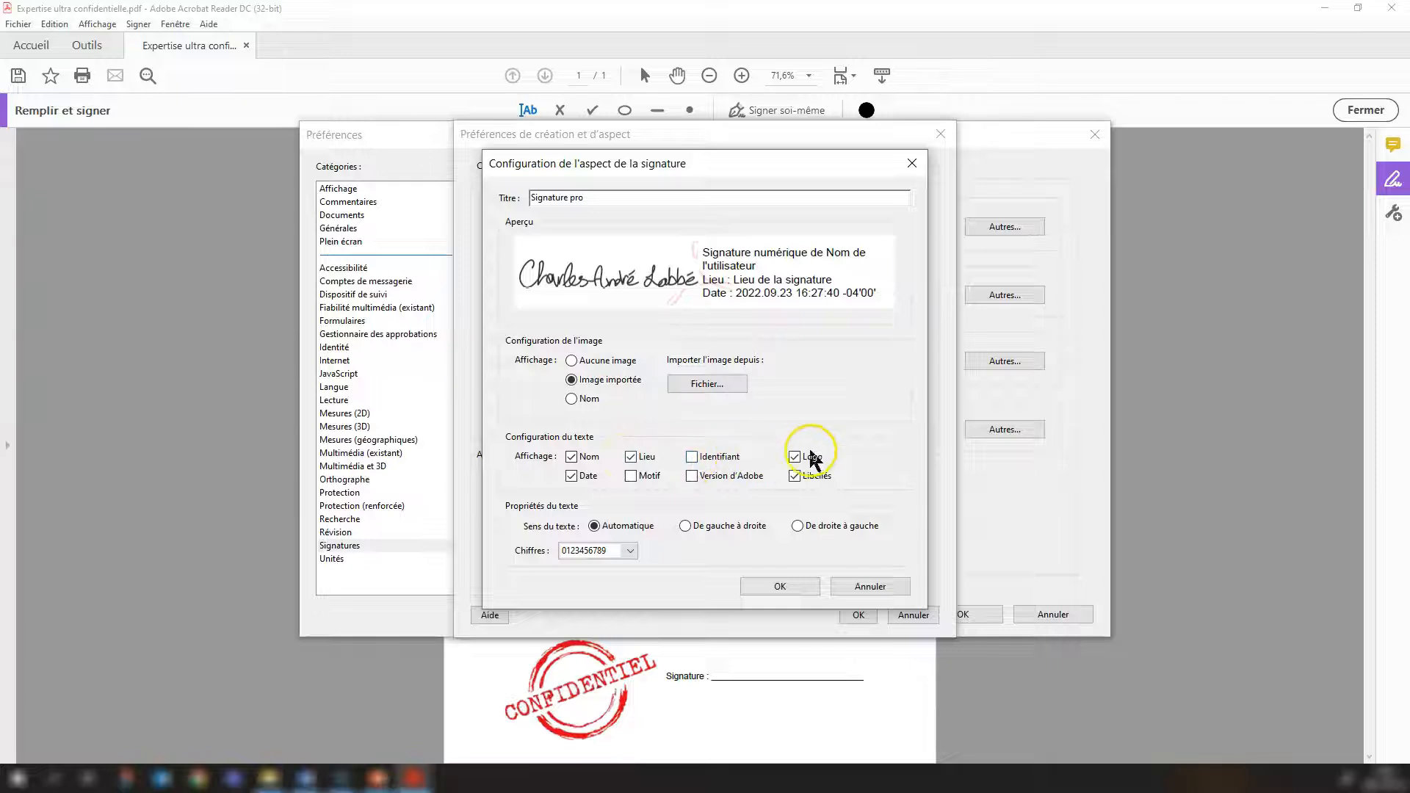
left_click(796, 457)
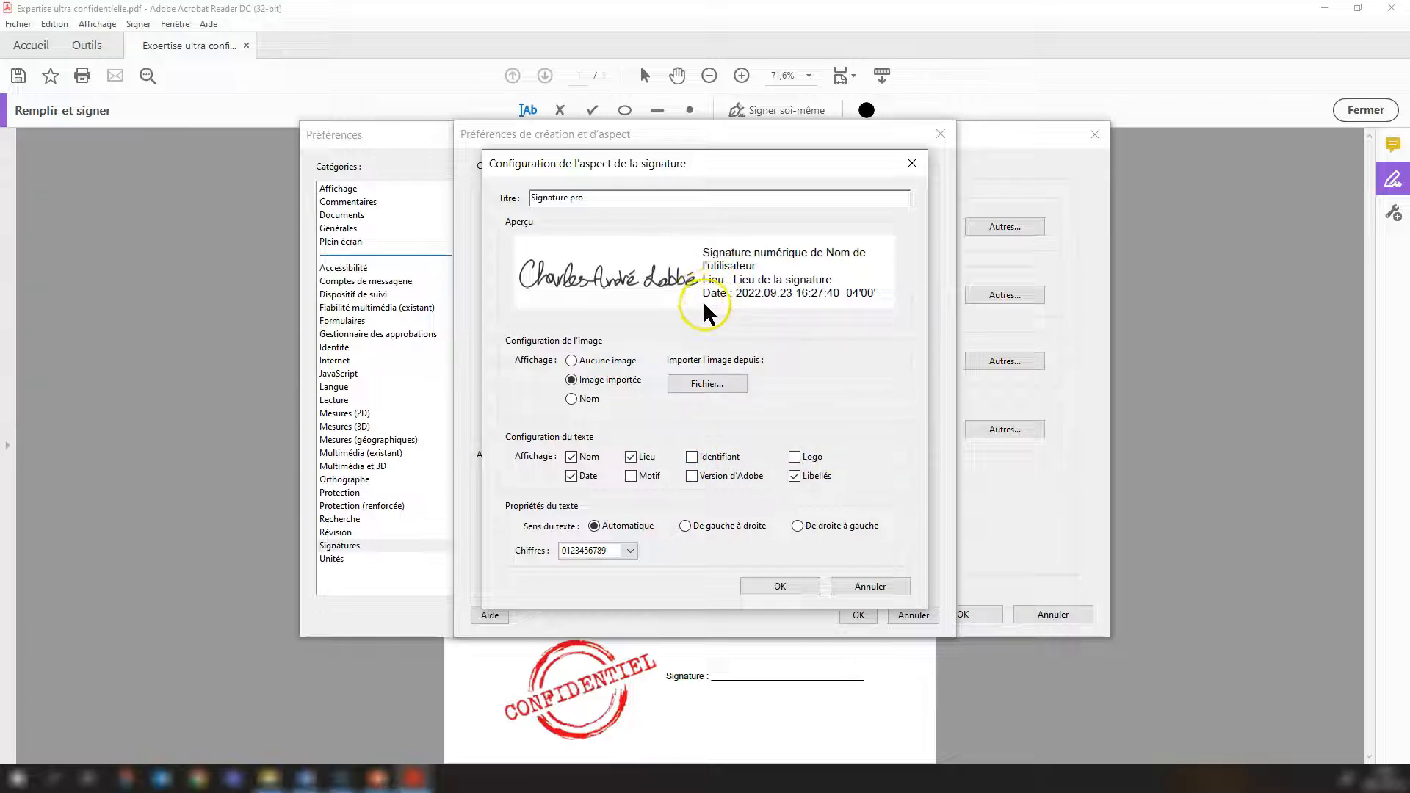
left_click(795, 477)
left_click(795, 477)
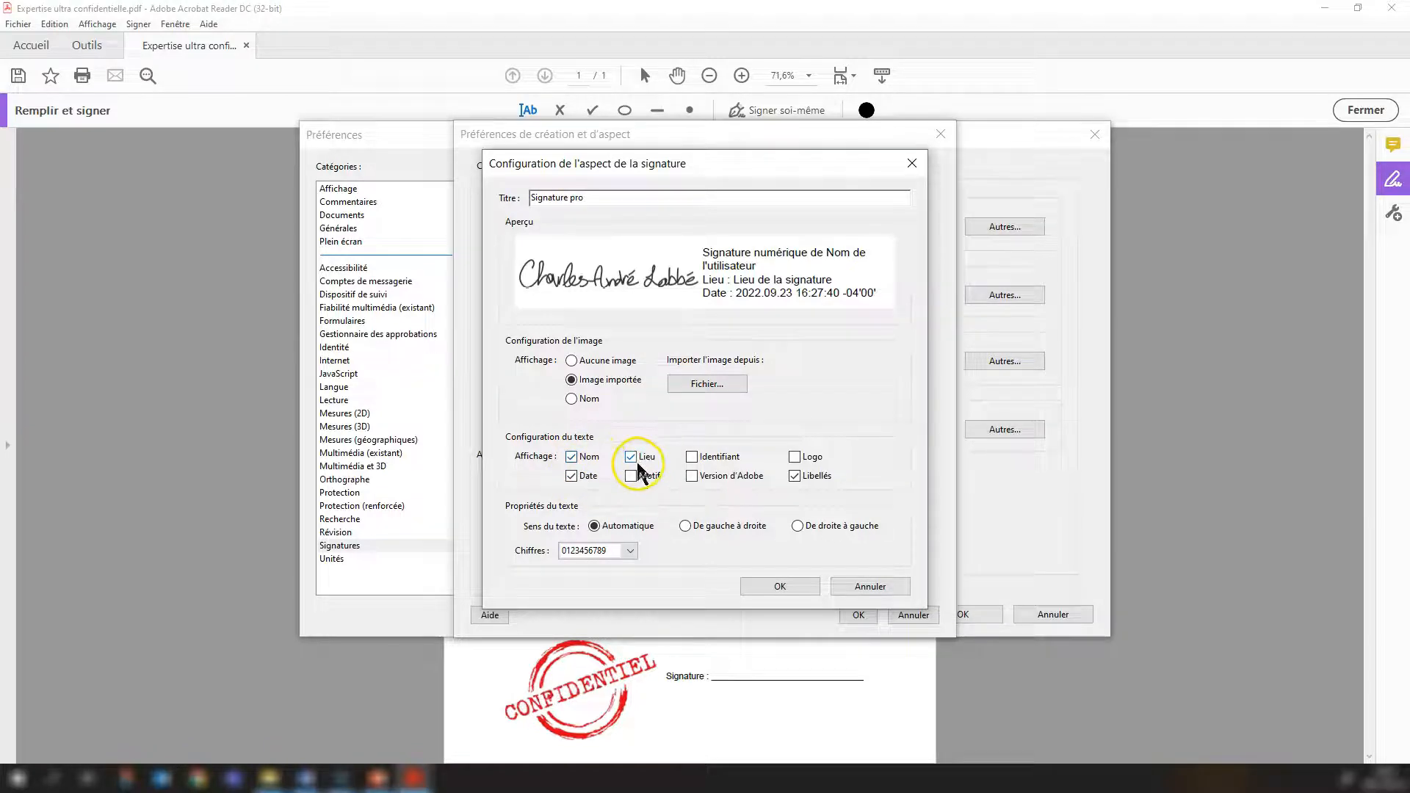
left_click(572, 458)
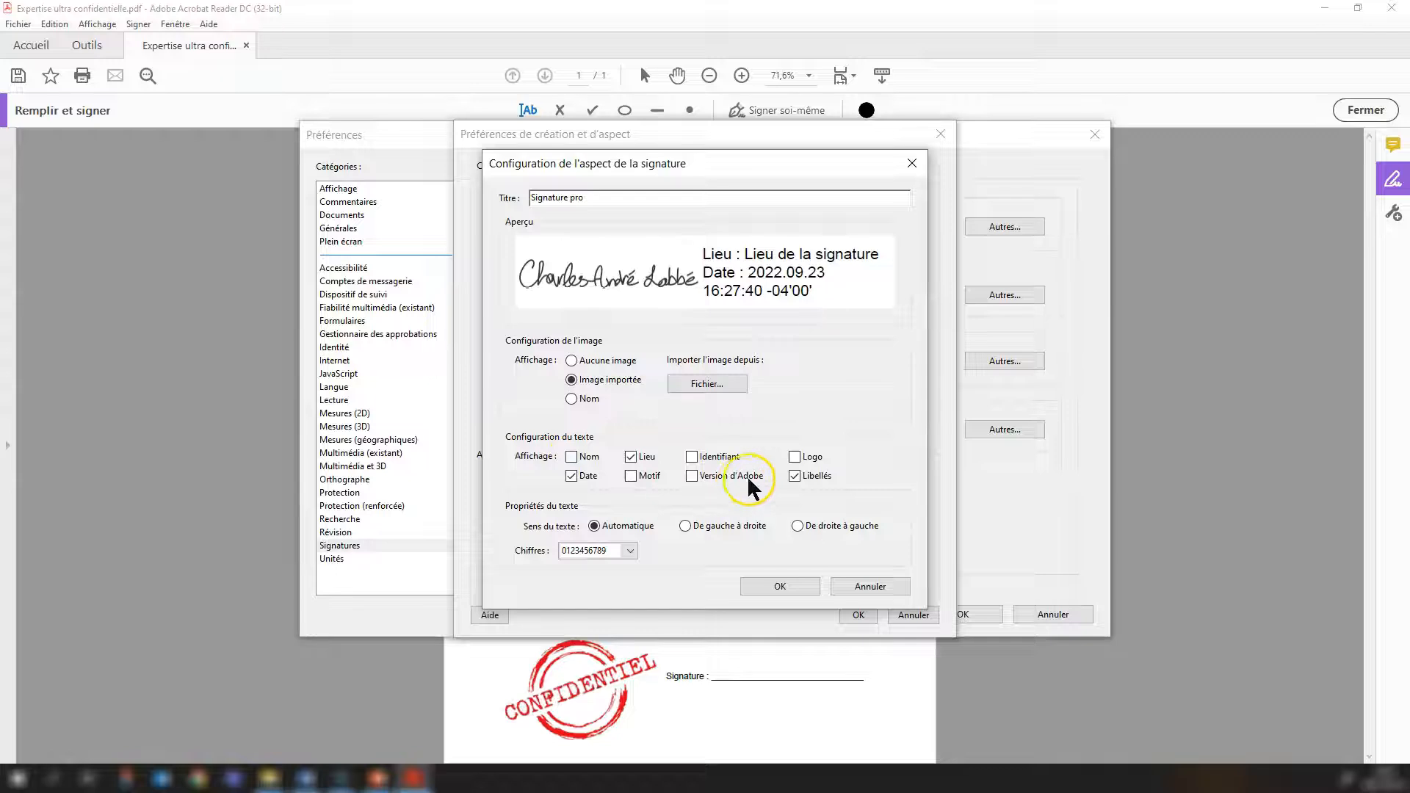
left_click(797, 479)
left_click(798, 477)
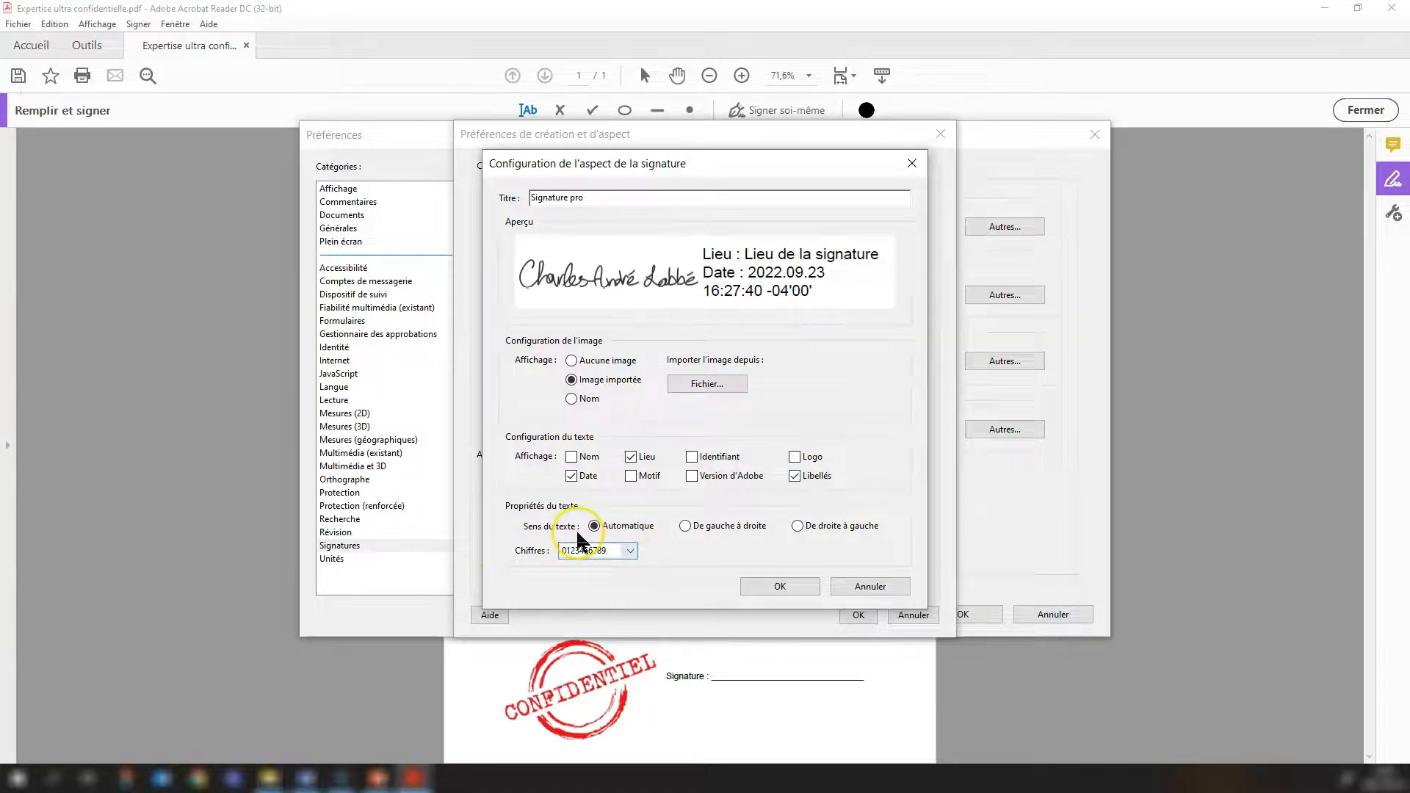
Save the Signature pro appearance and apply the signature preferences to return to the document.
left_click(780, 586)
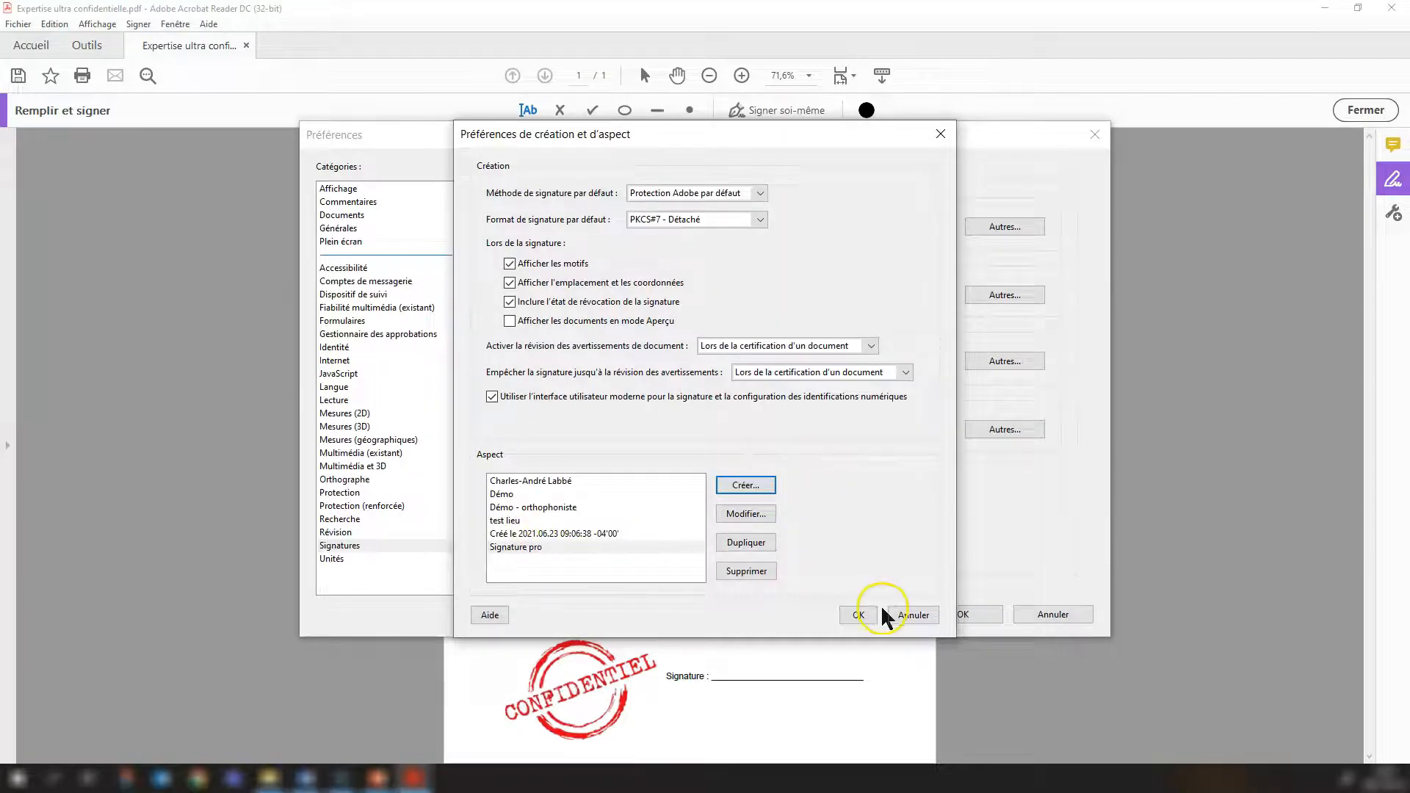
left_click(859, 616)
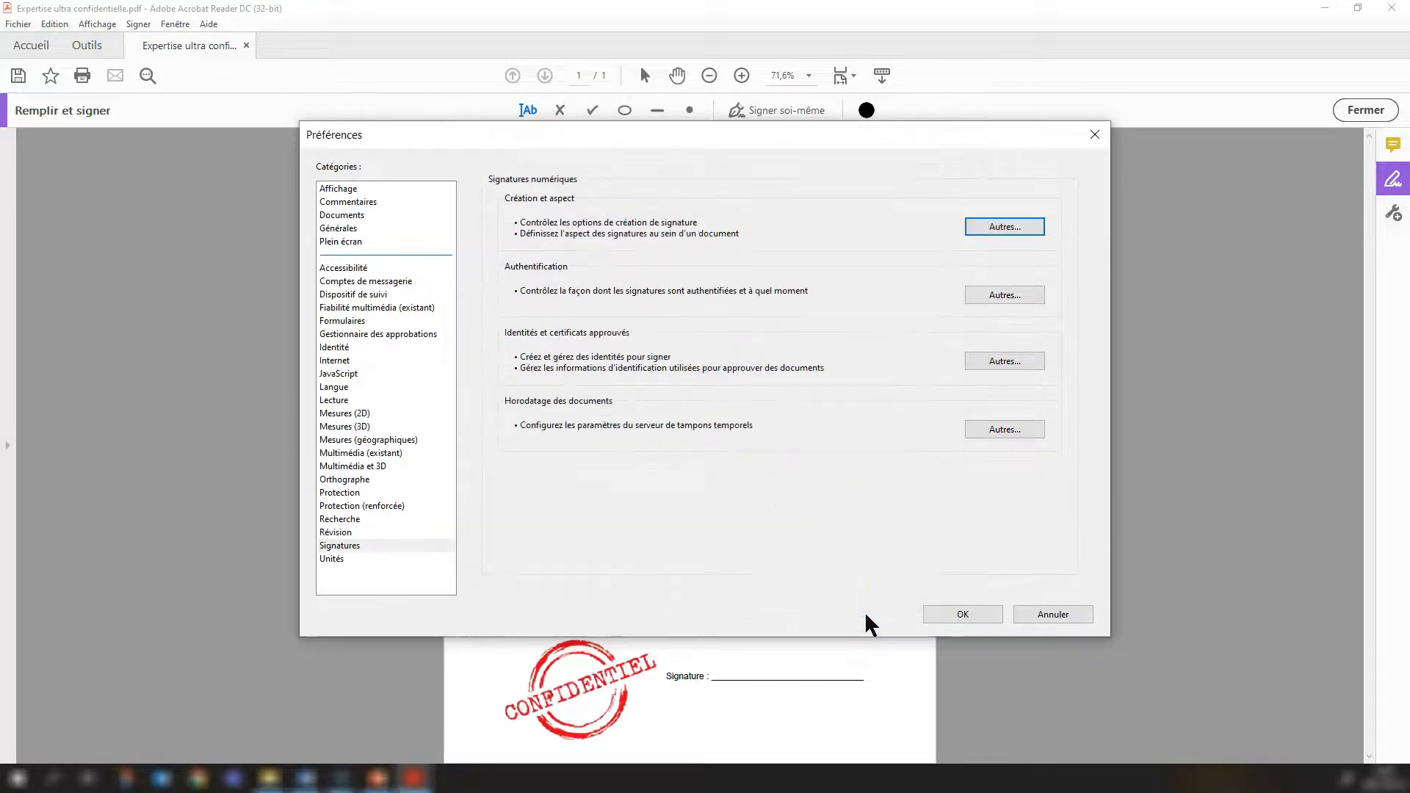
left_click(964, 614)
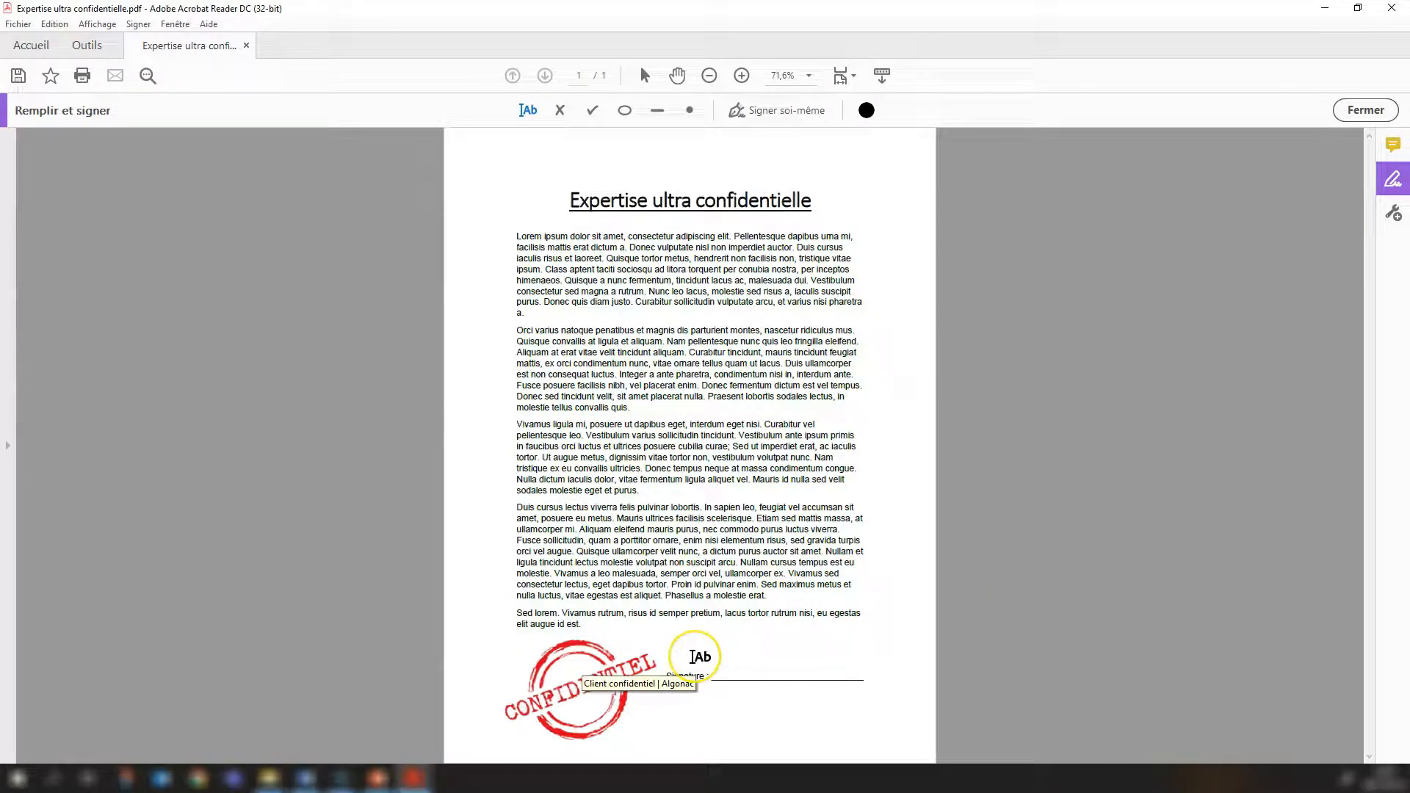
left_click(681, 646)
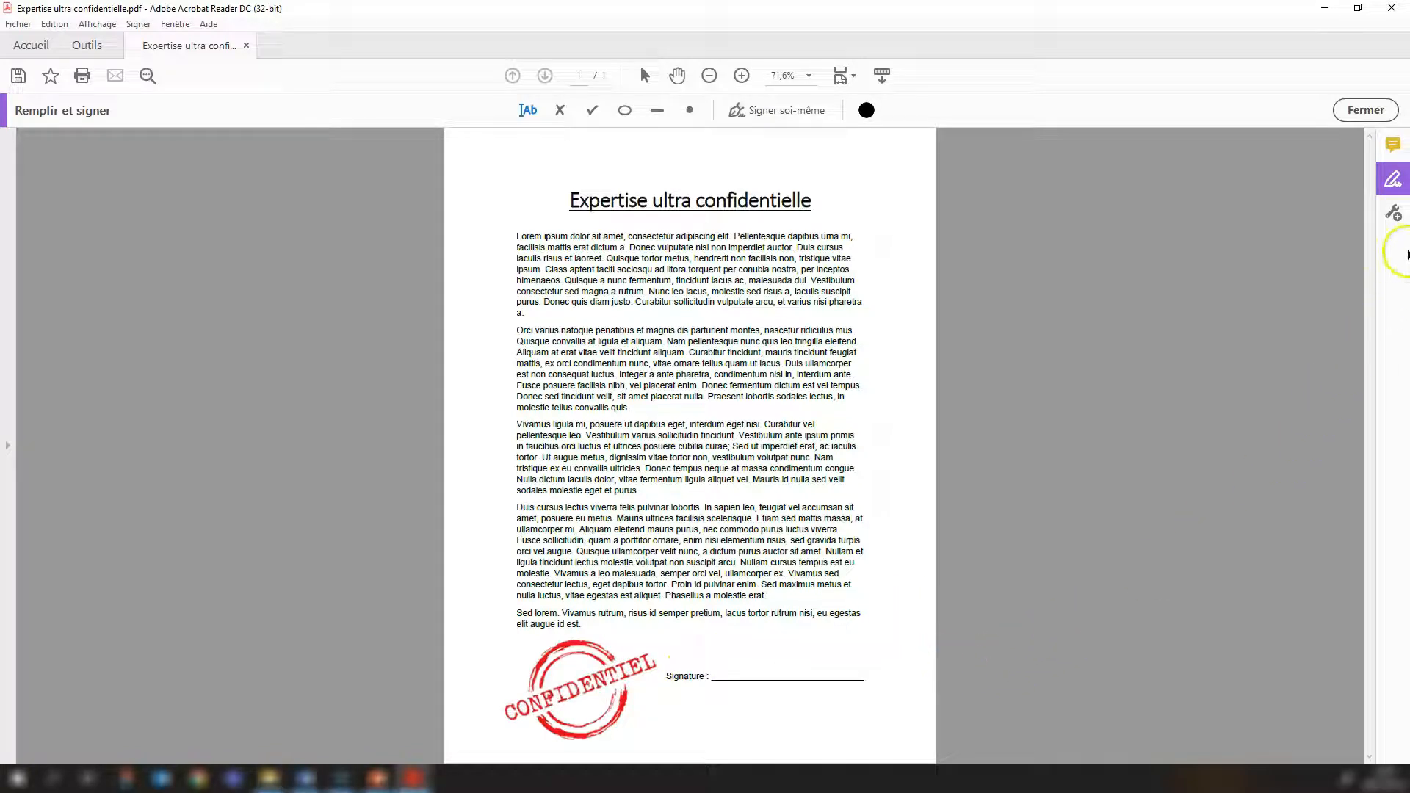
Open the Certificats tool and draw a digital signature area over the Signature line at the end of the page.
left_click(1394, 215)
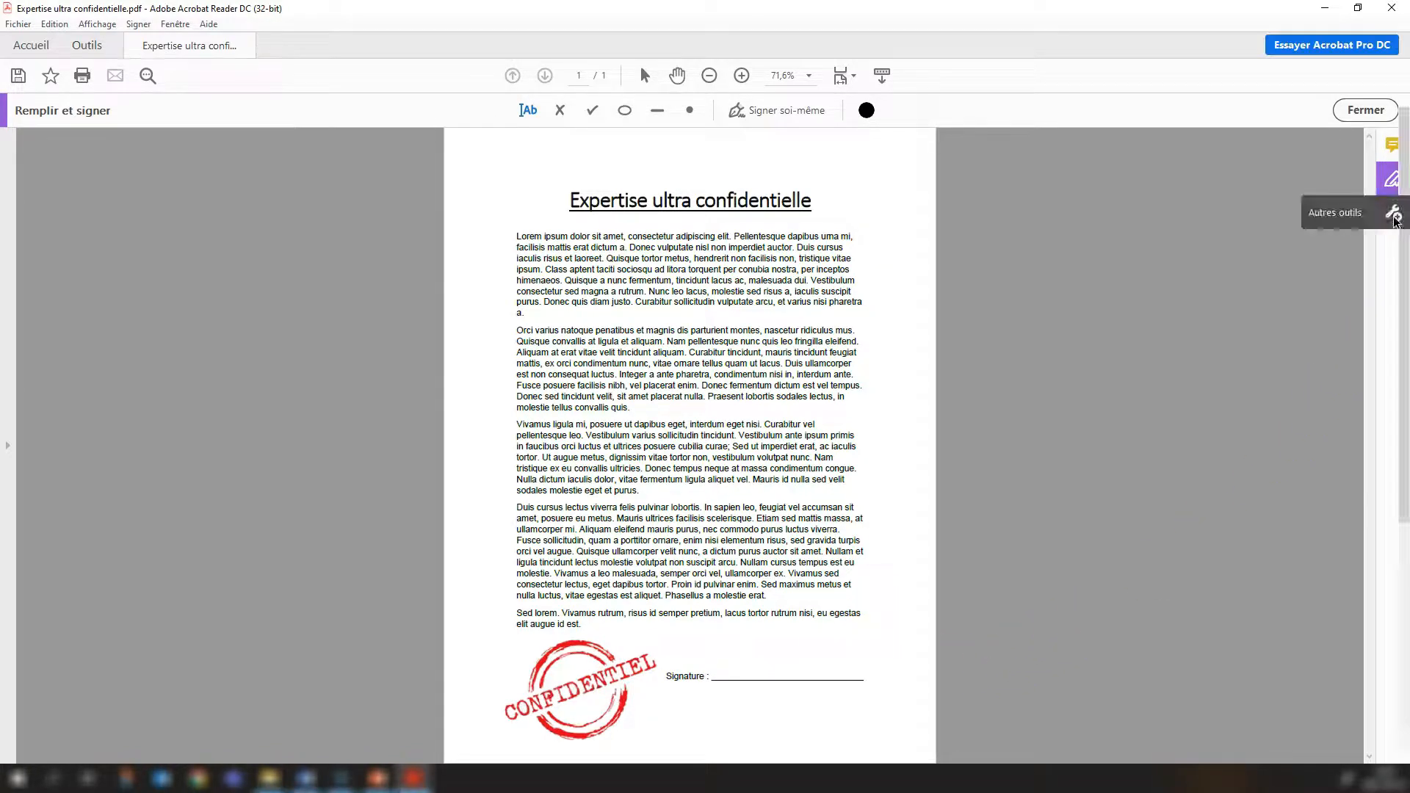
left_click(1020, 221)
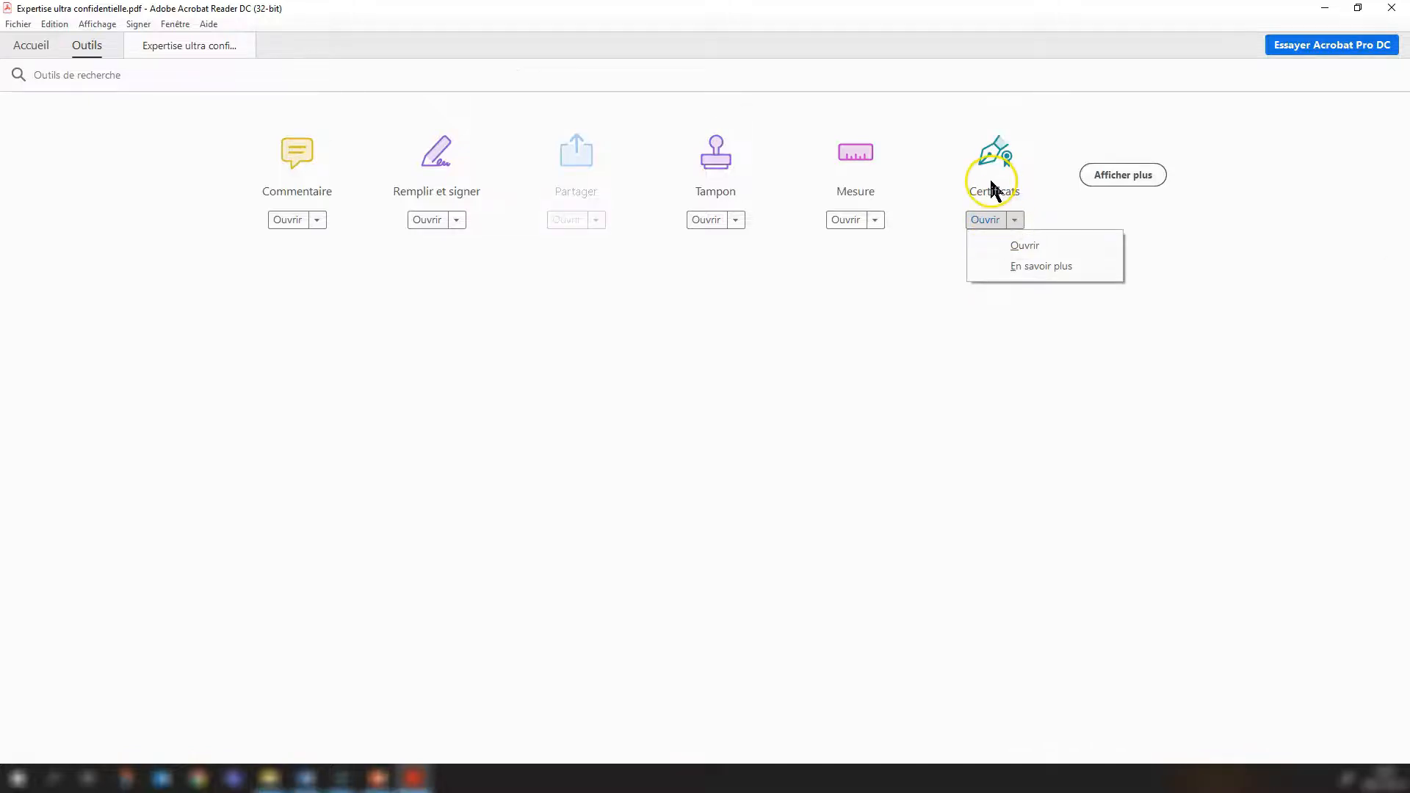
left_click(993, 221)
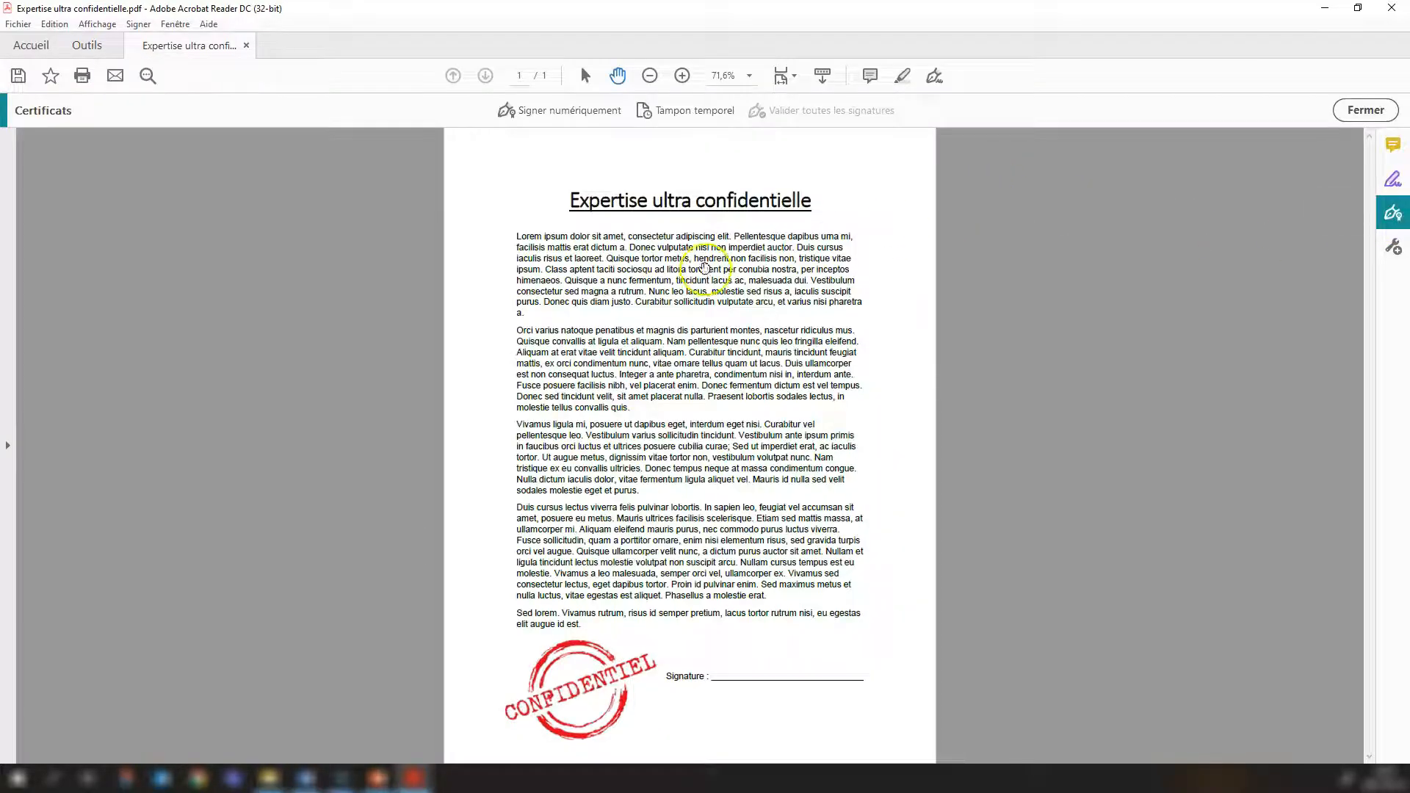
left_click(561, 110)
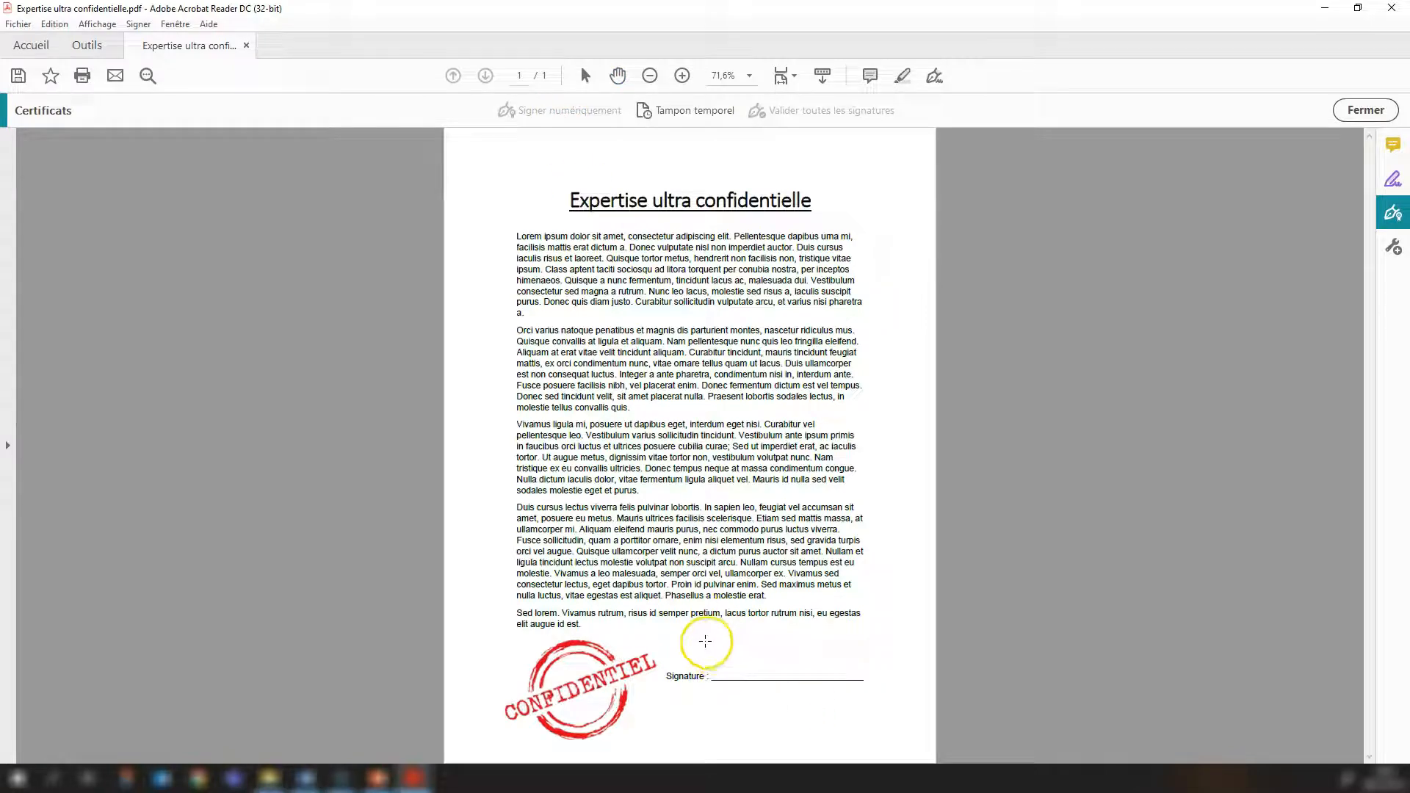
left_click_drag(704, 641, 886, 677)
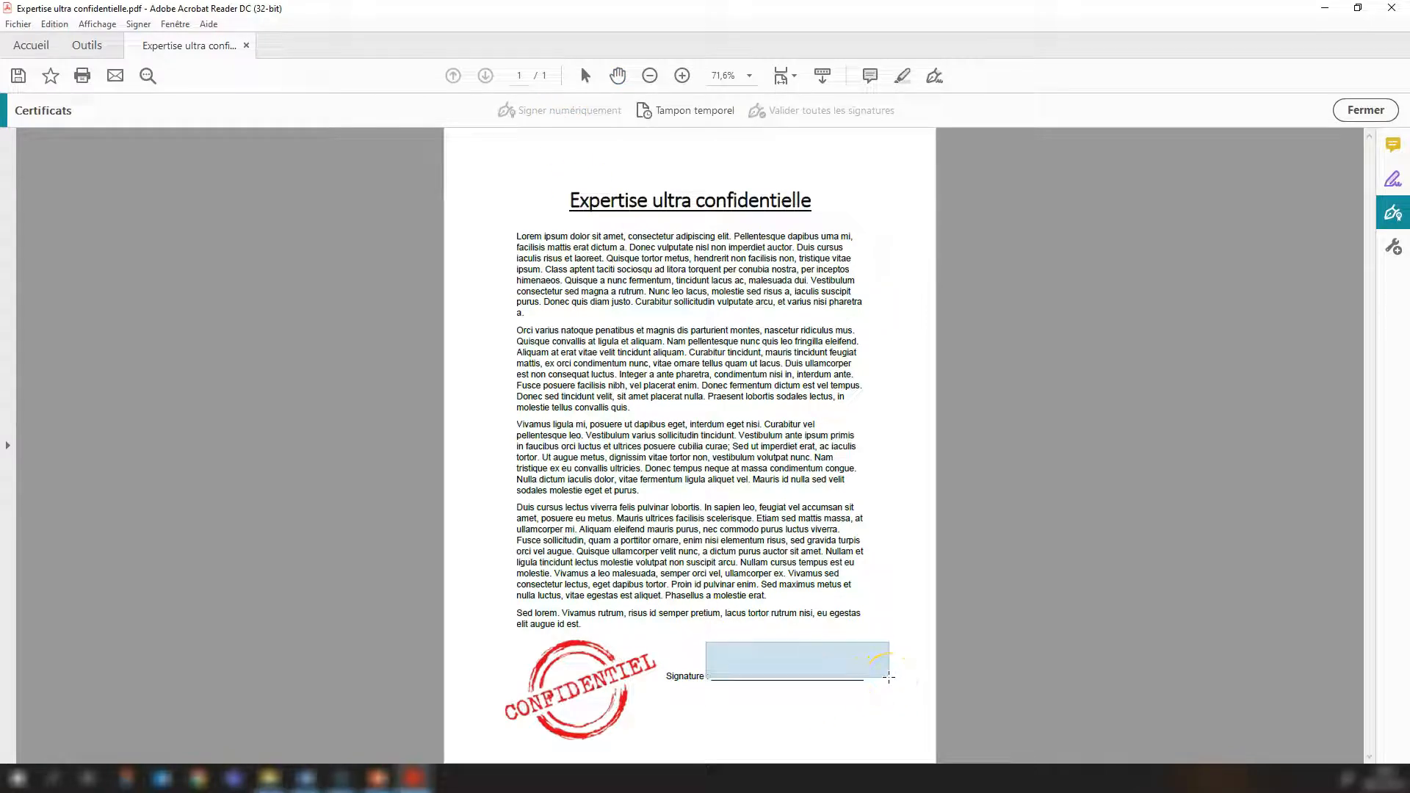
left_click_drag(888, 677, 890, 680)
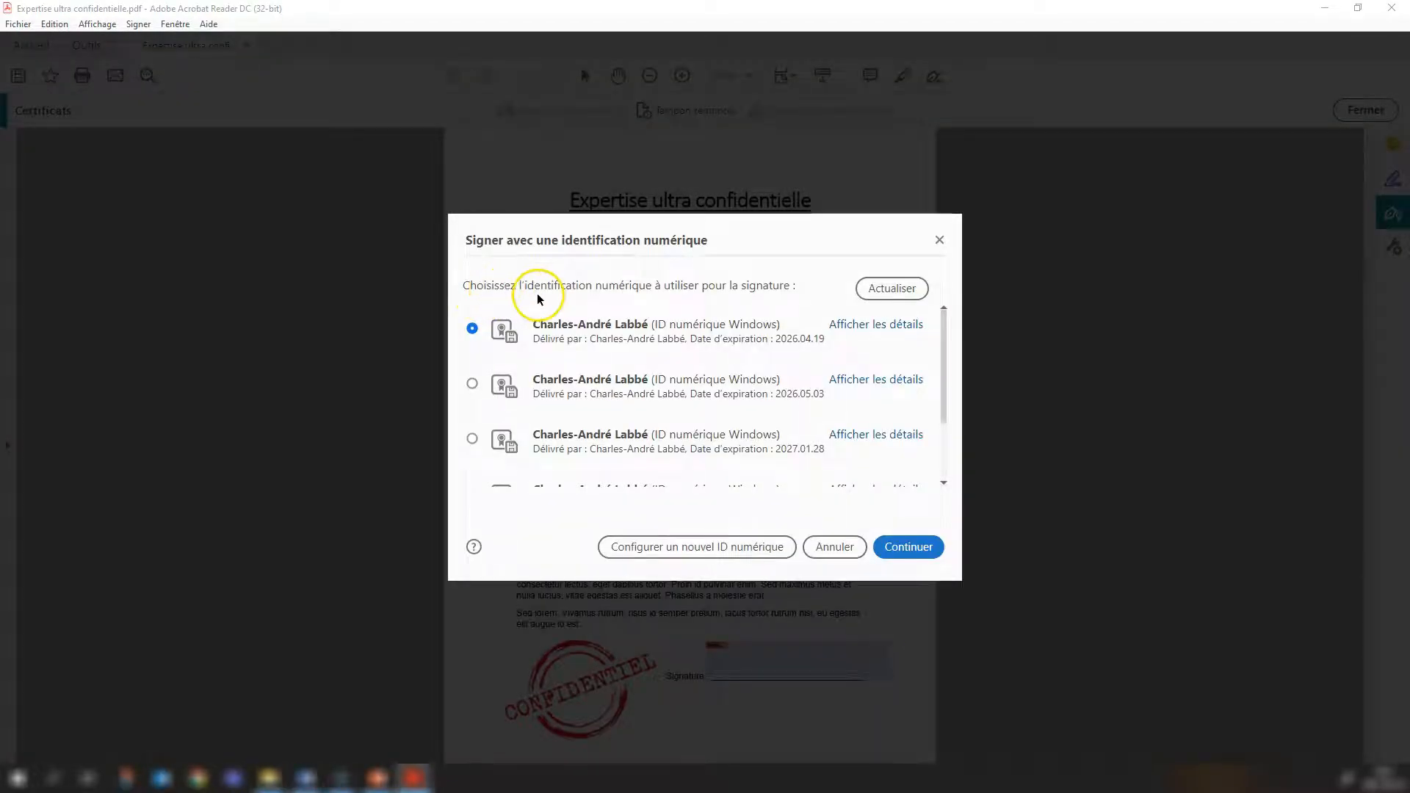
Choose the digital ID expiring 2027.09.23 for signing and apply the Signature pro appearance.
scroll(705, 382, "down", 3)
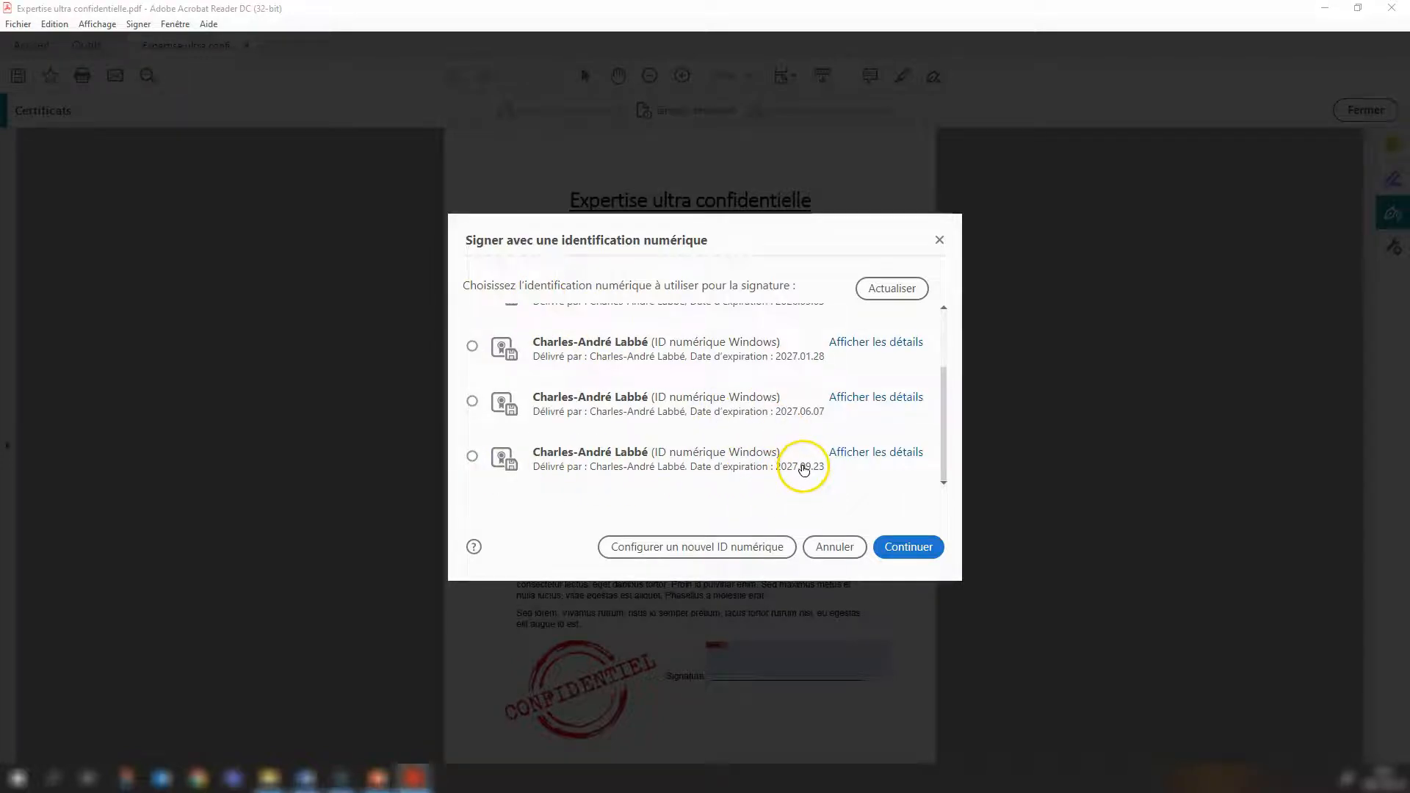
left_click(471, 457)
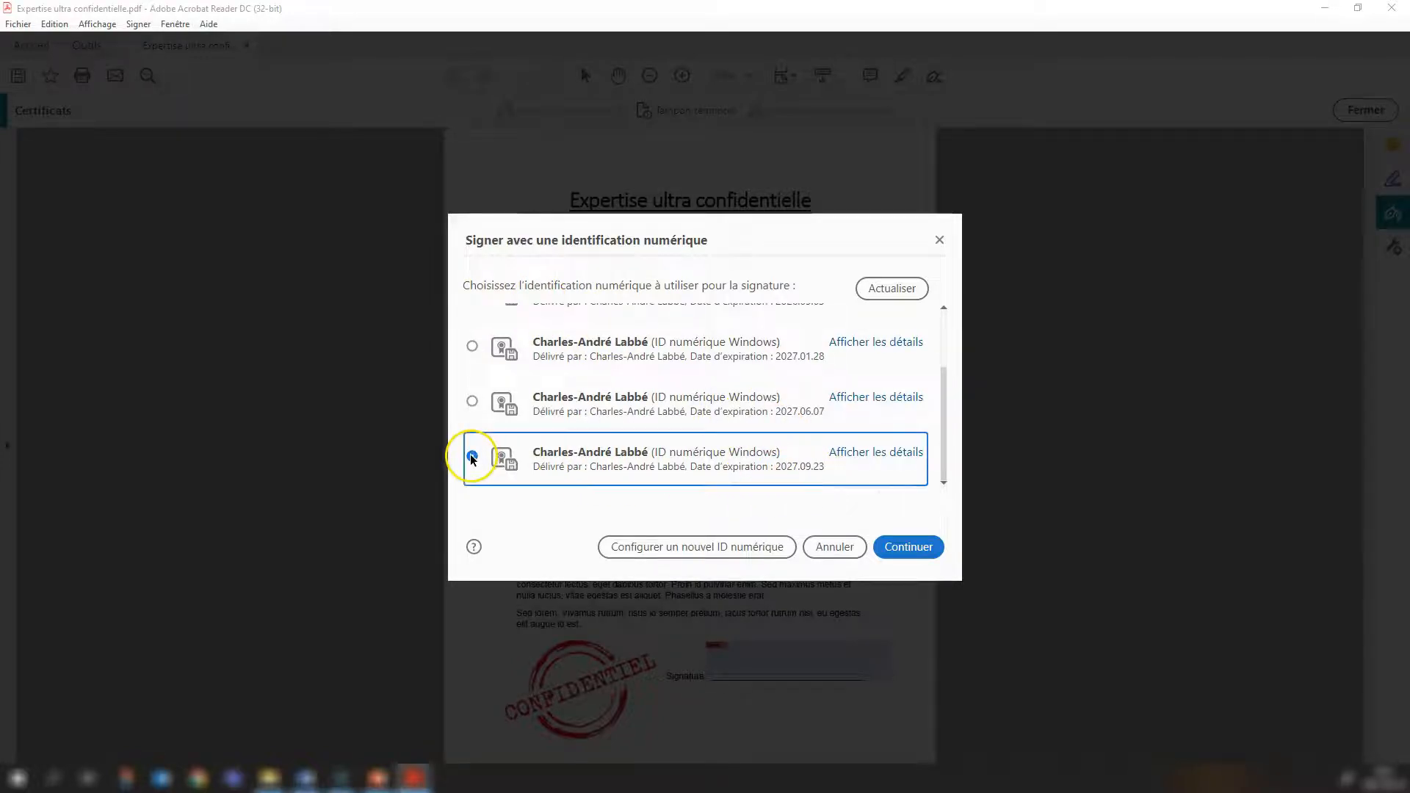
left_click(909, 547)
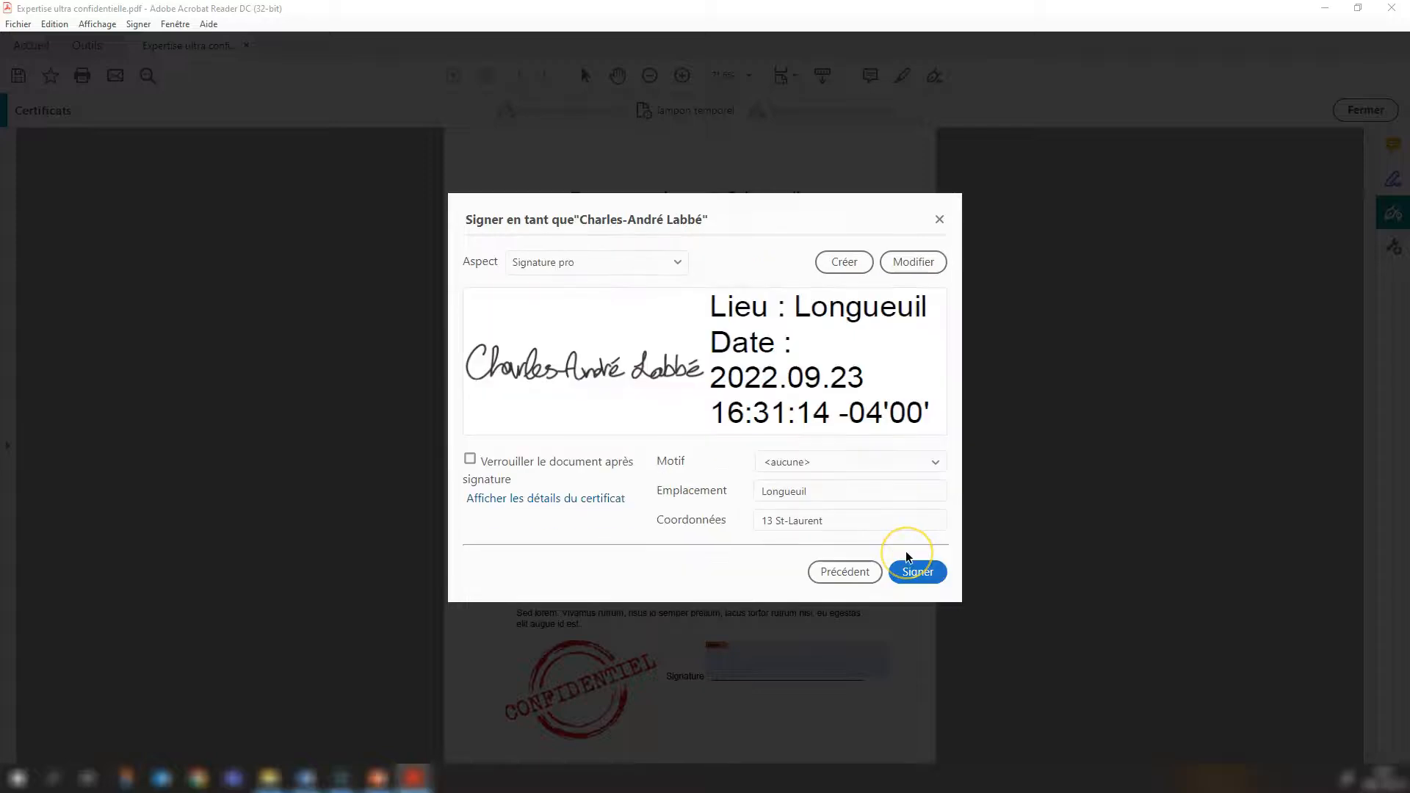
left_click(675, 263)
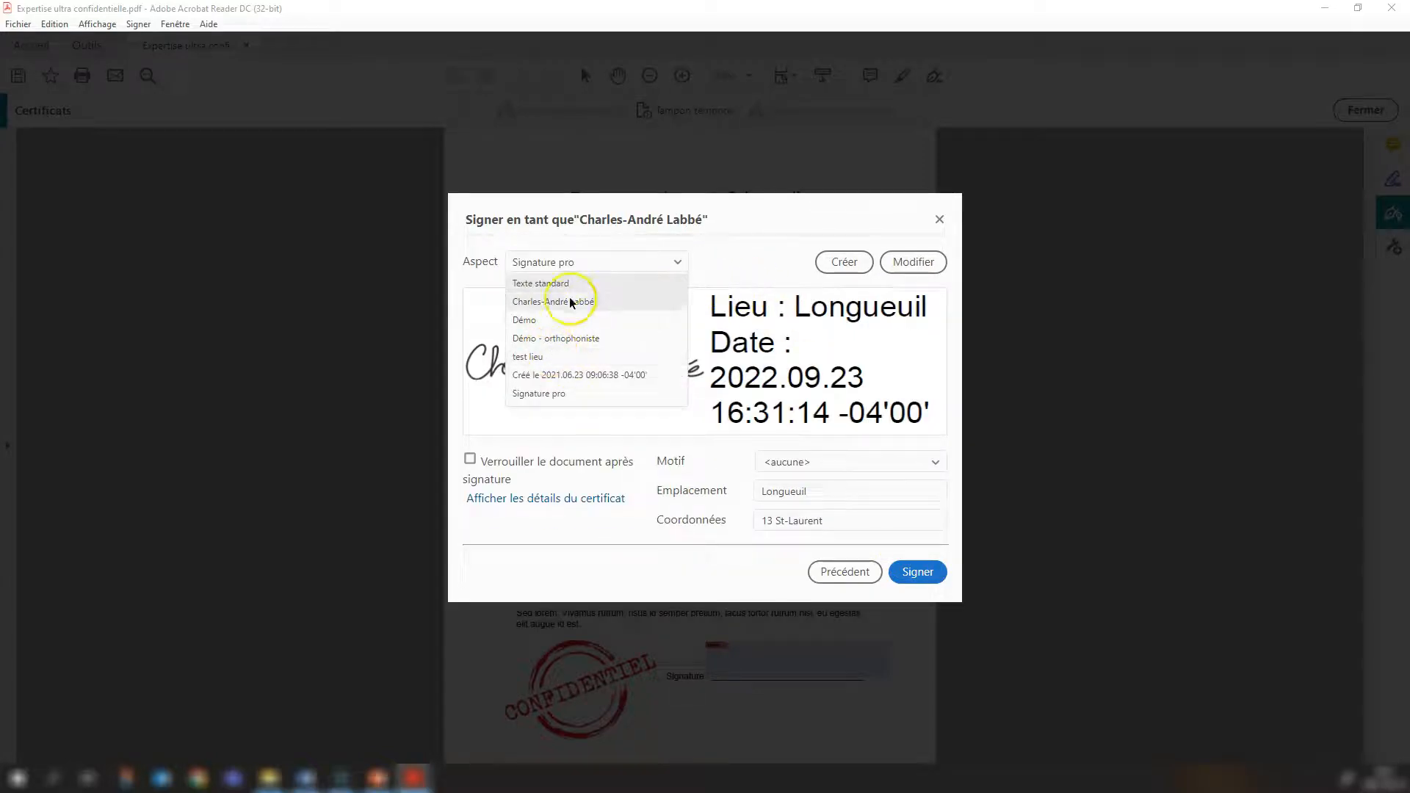
left_click(562, 395)
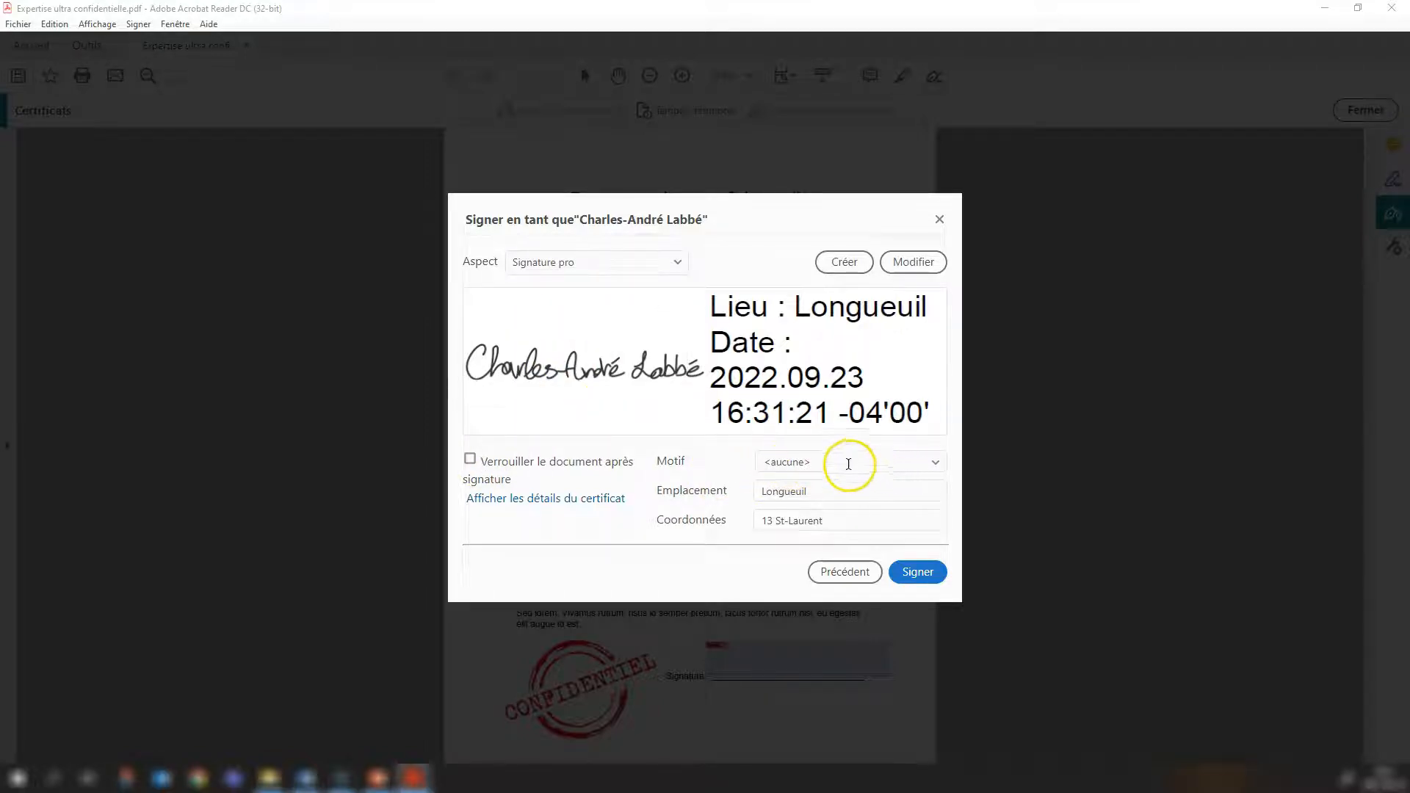
Set the signature's Emplacement to Montréal and fill in the street address under Coordonnées.
double_click(815, 490)
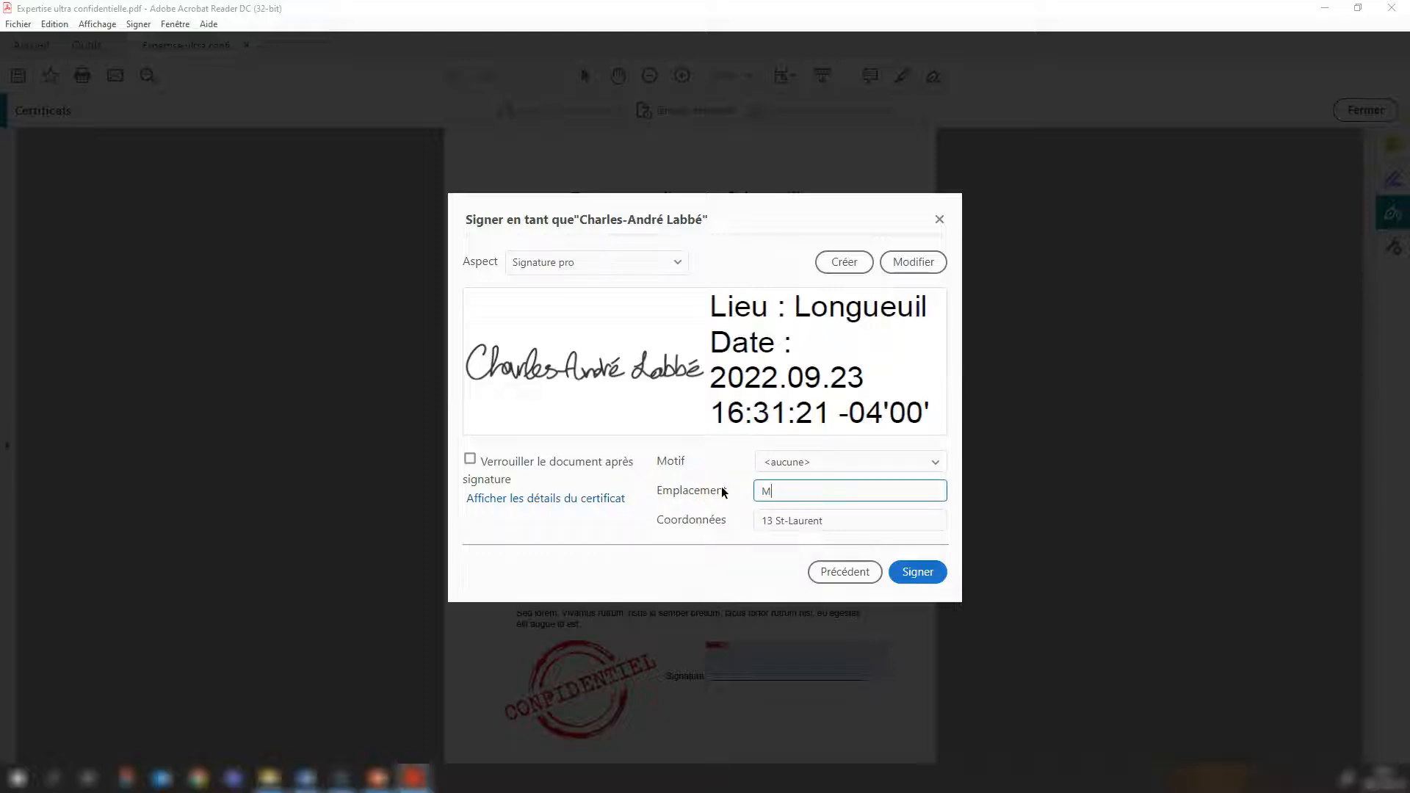
type("Montréal")
key("Tab")
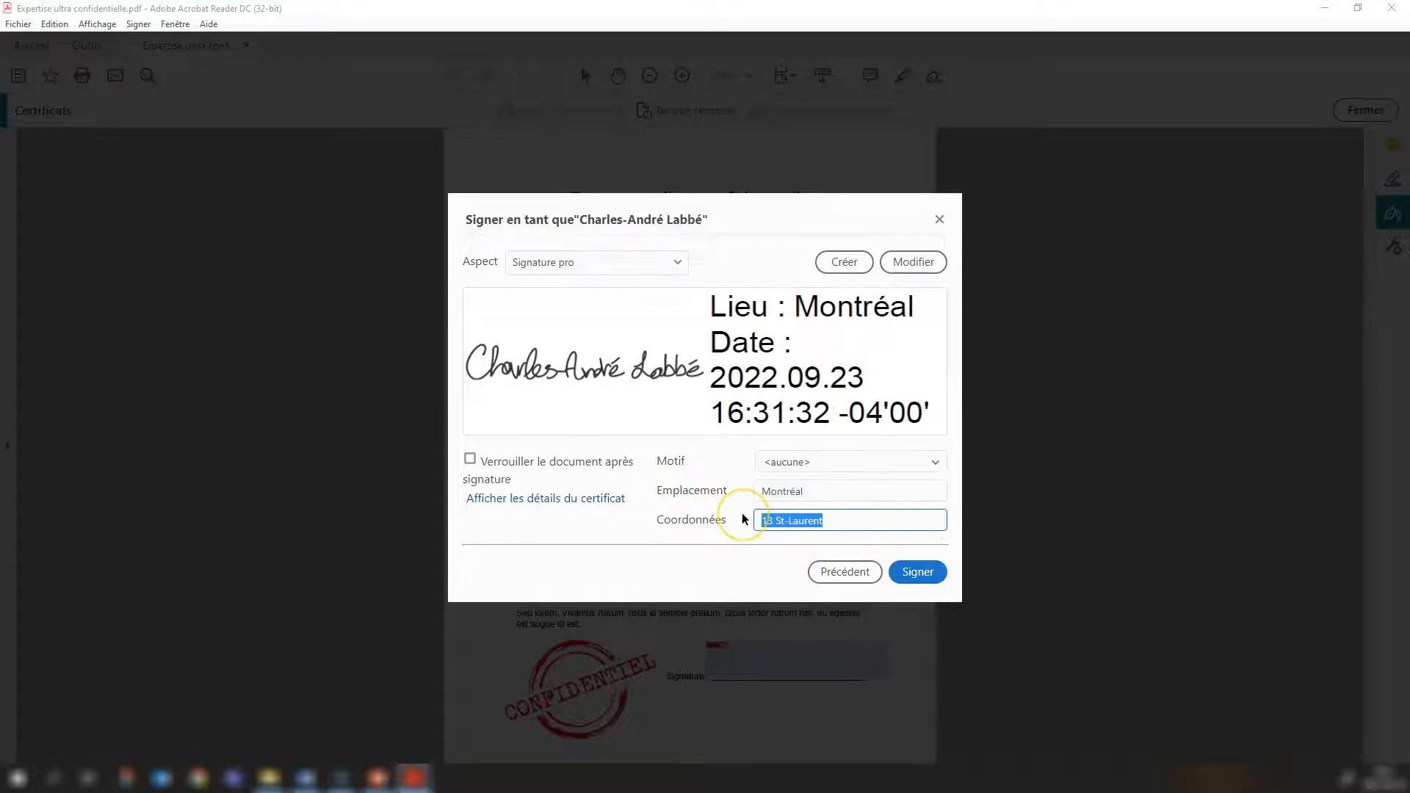
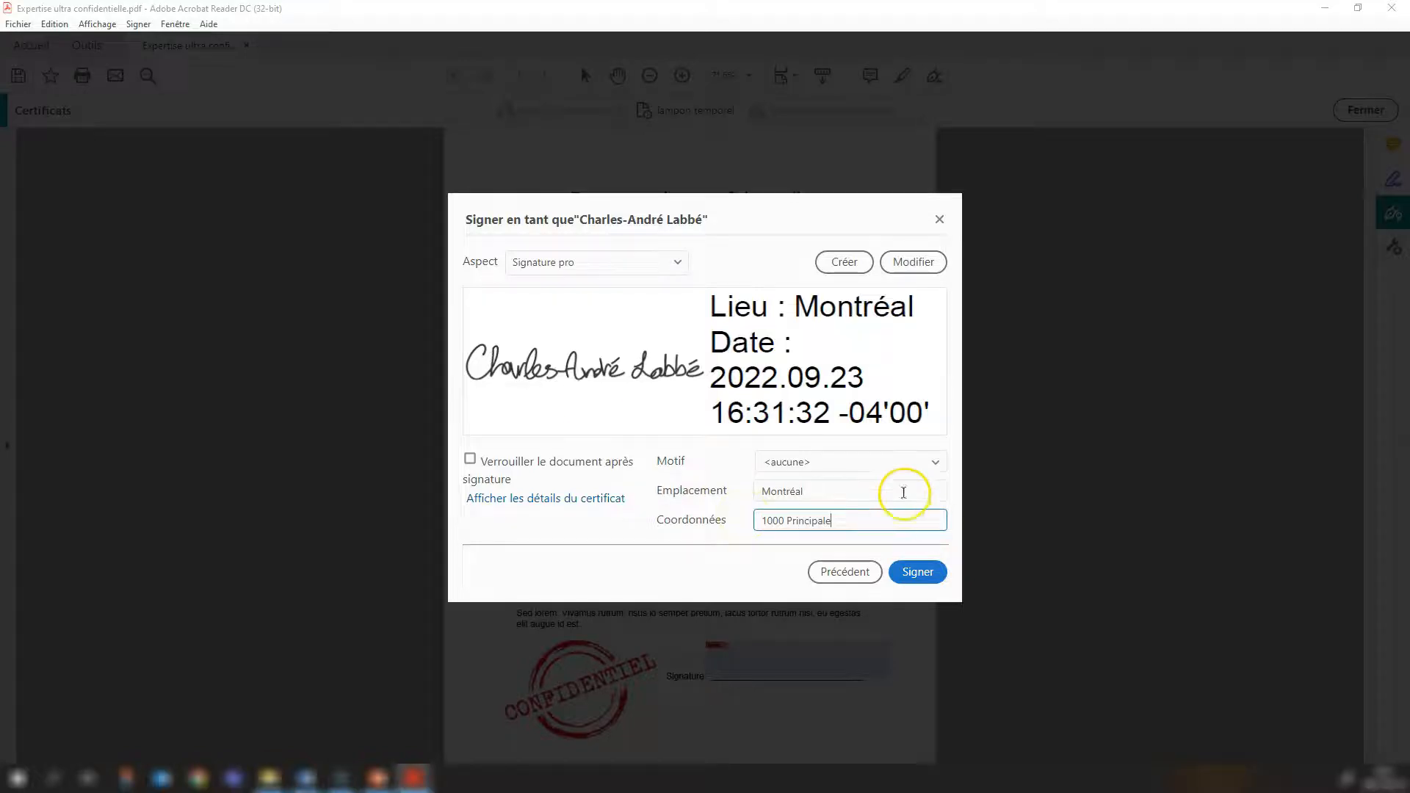
Set the signing Motif to "Je suis l'auteur de ce document" and enable locking the document after signing.
left_click(933, 461)
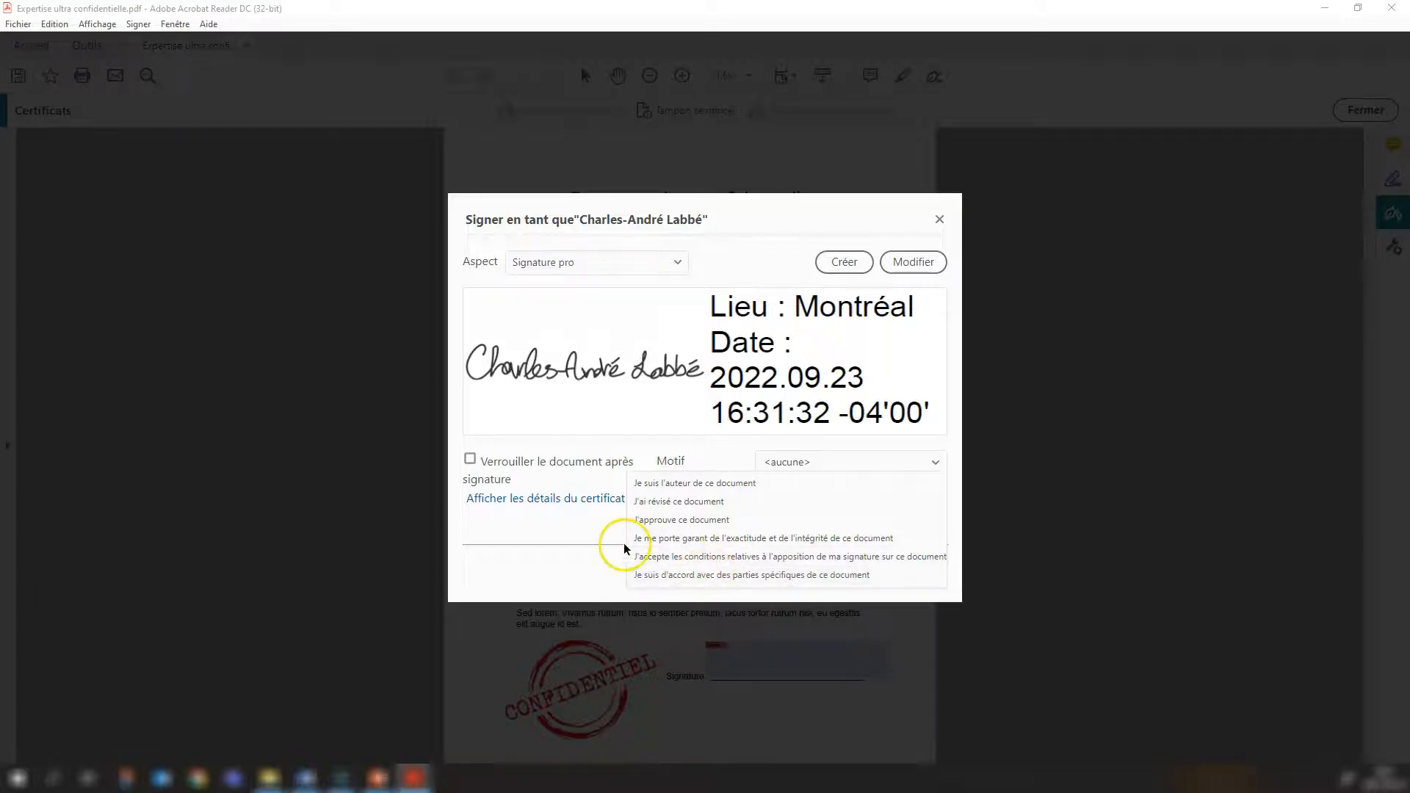
left_click(688, 489)
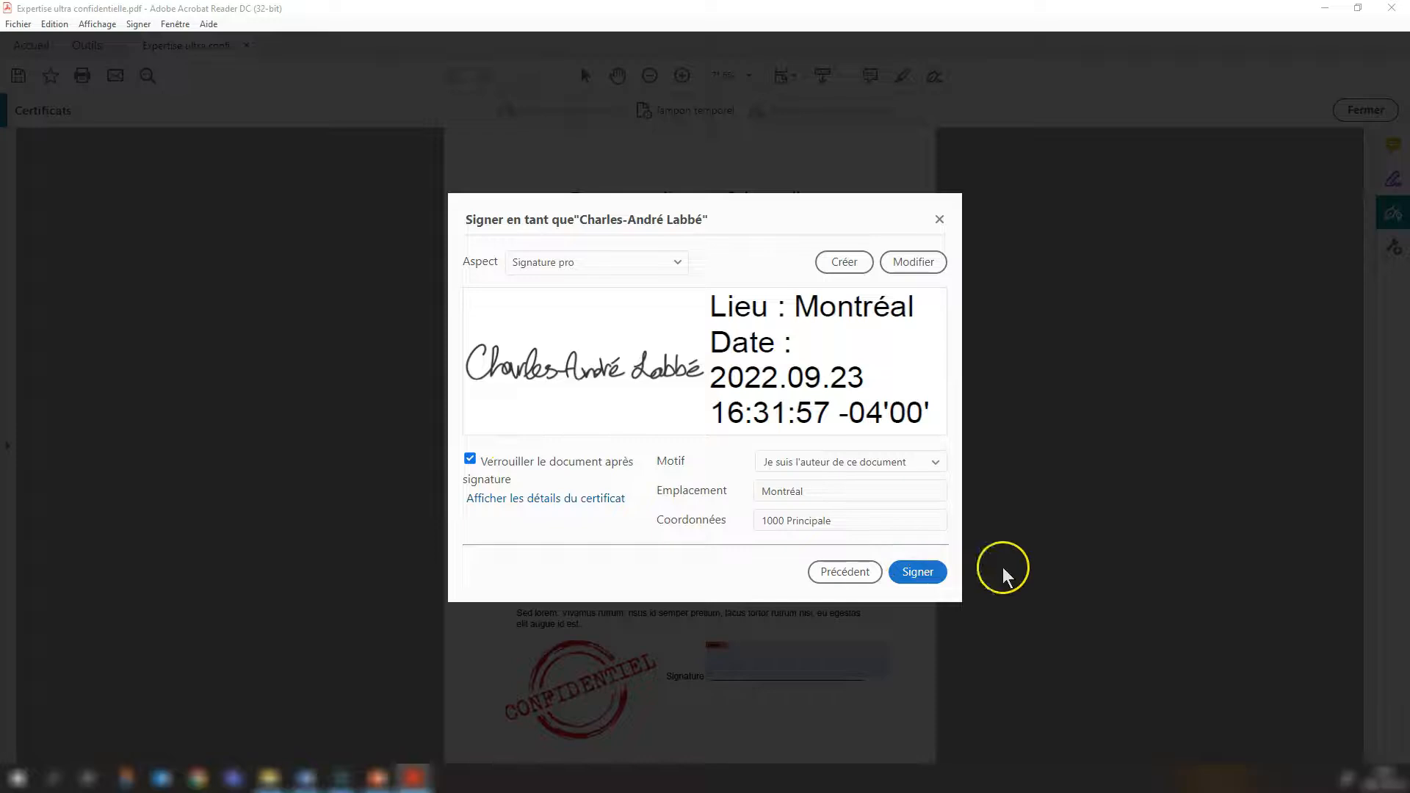
Sign the document and save the signed copy as "Expertise ultra confidentielle-certifié.pdf" in the ACROBAT folder.
left_click(917, 572)
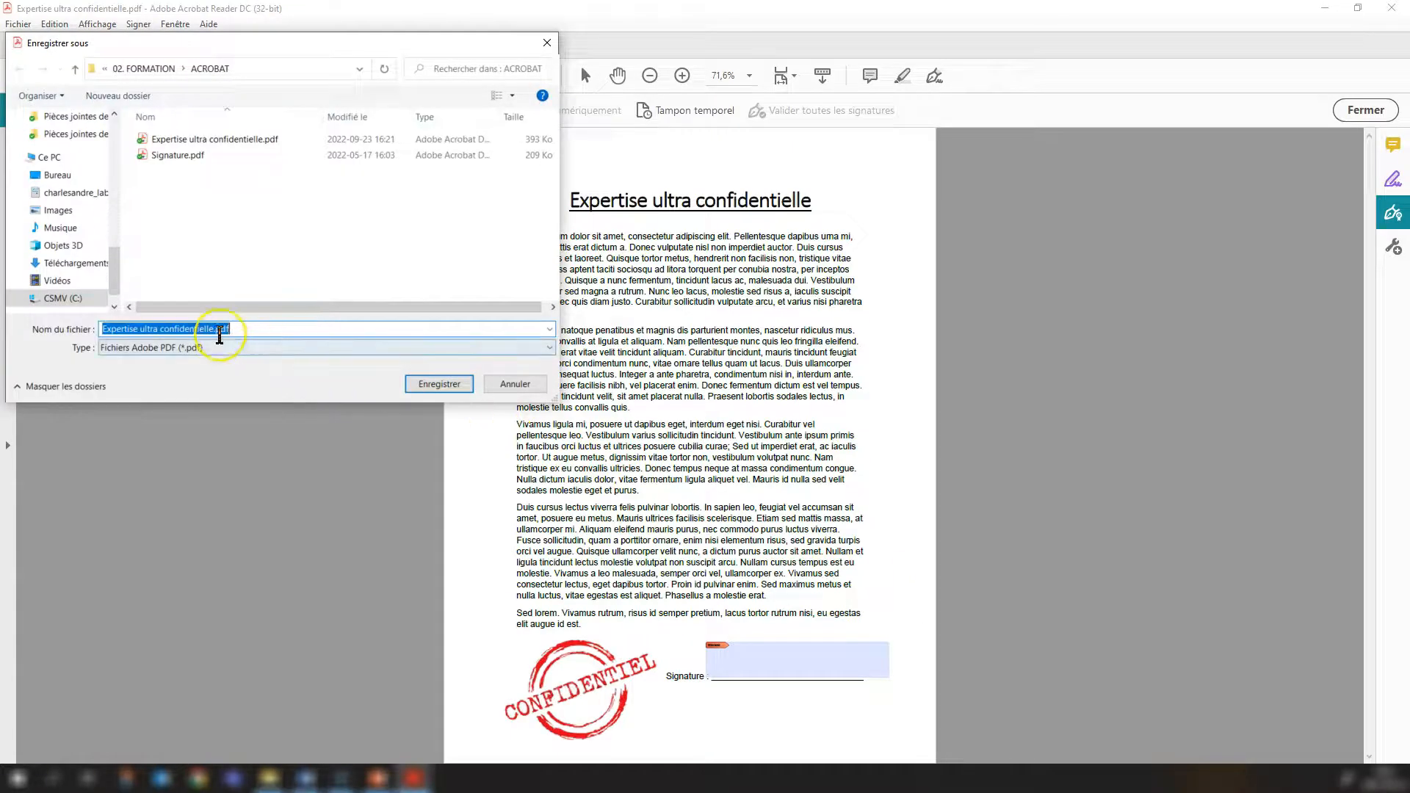
left_click(214, 329)
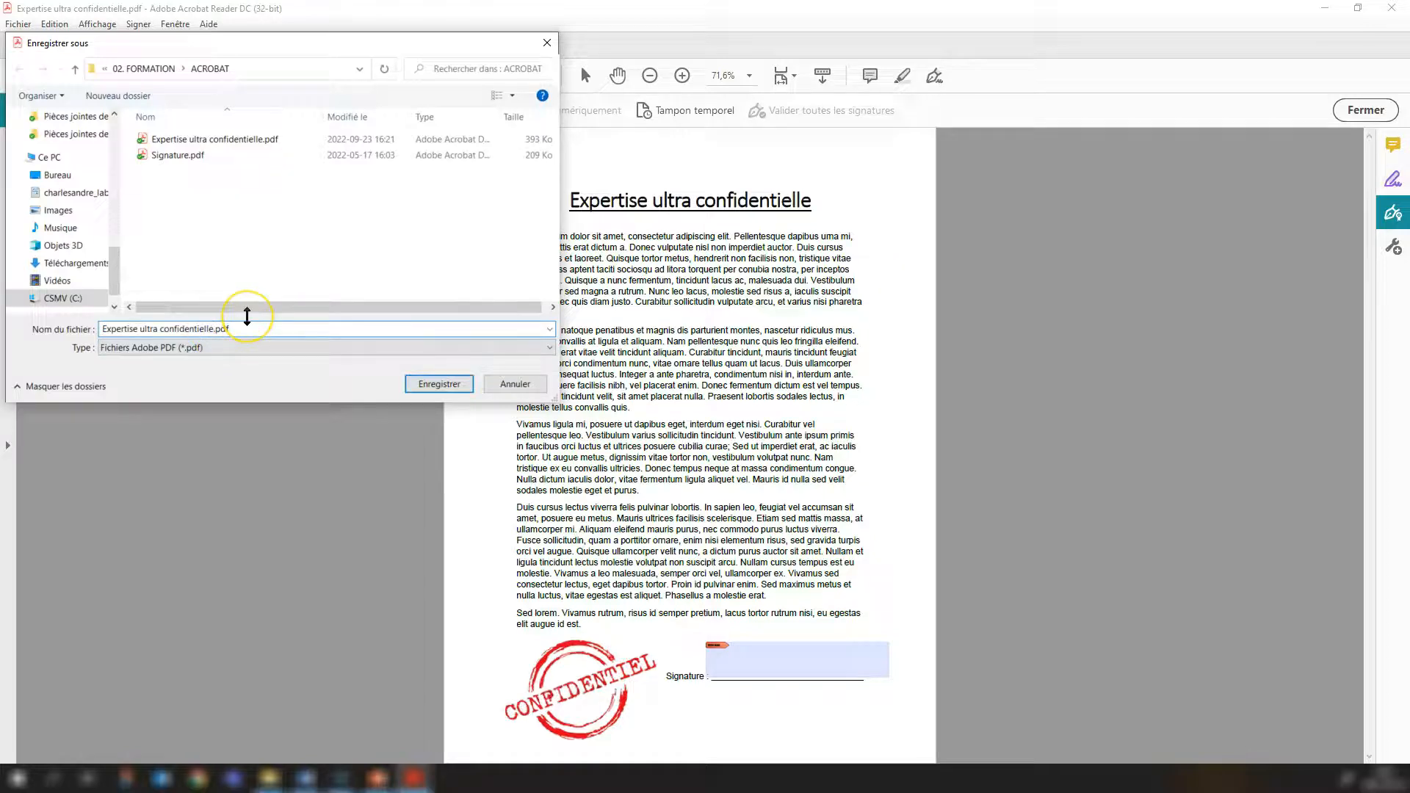
left_click(261, 147)
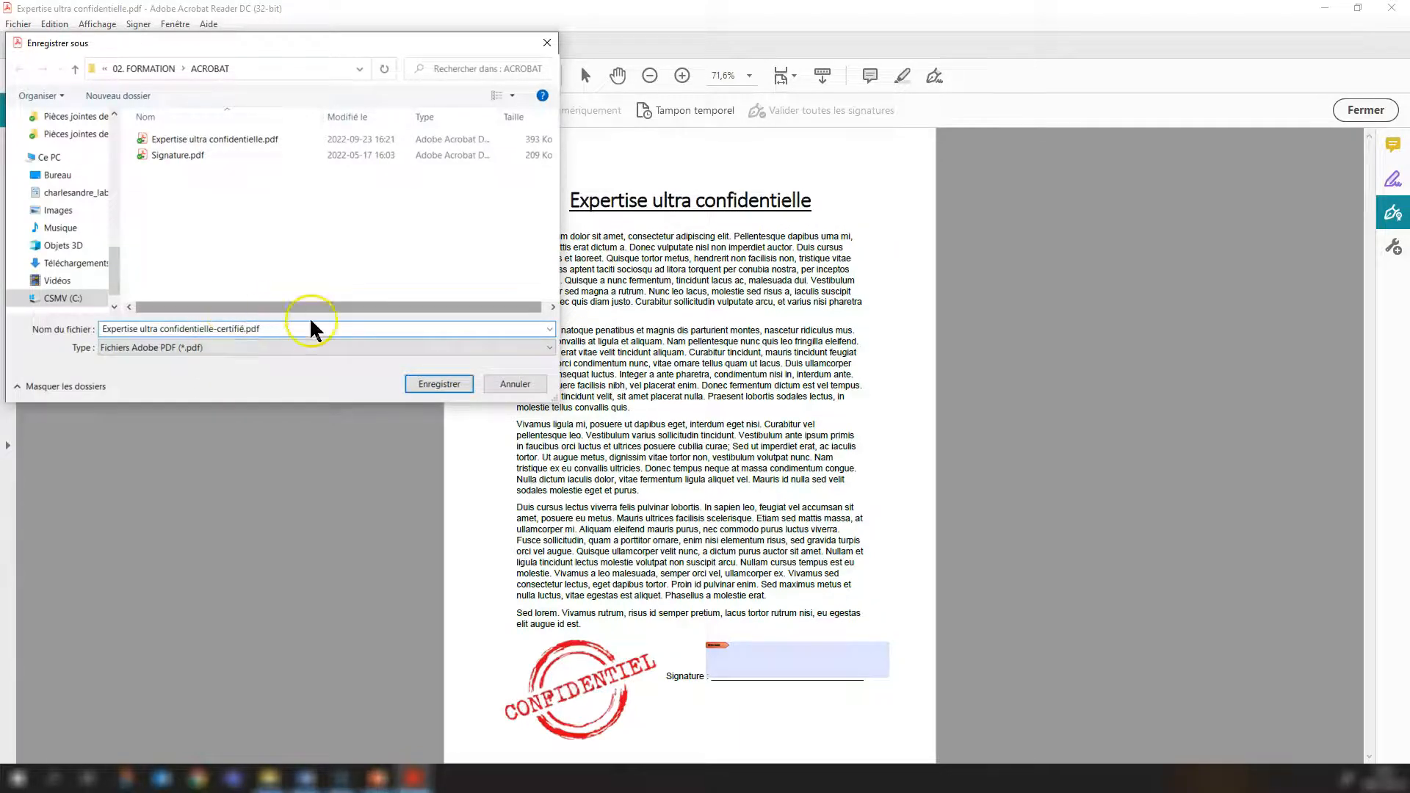
left_click(438, 384)
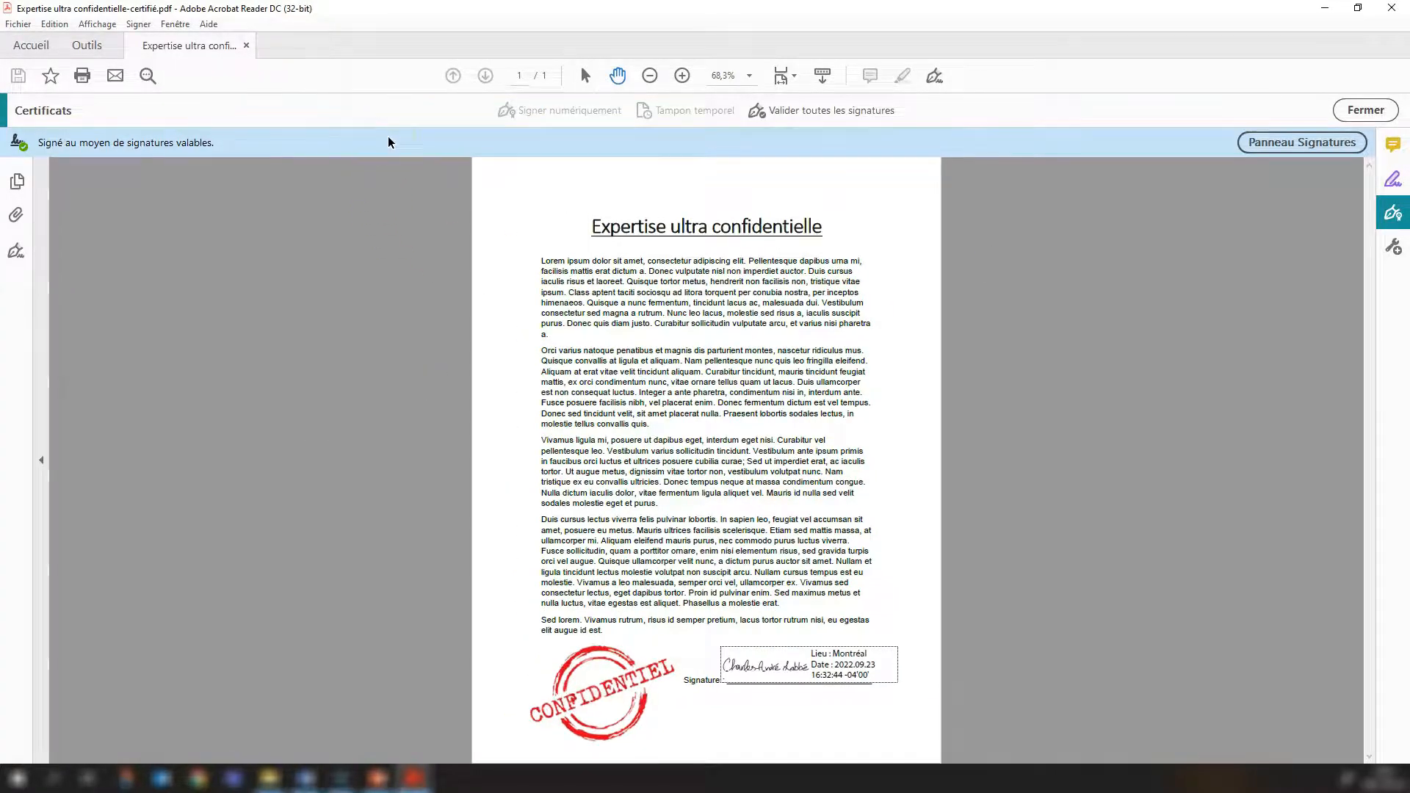
Examine the placed signature's validation status, its signature properties and the signer's certificate, closing the dialogs when done.
left_click(813, 666)
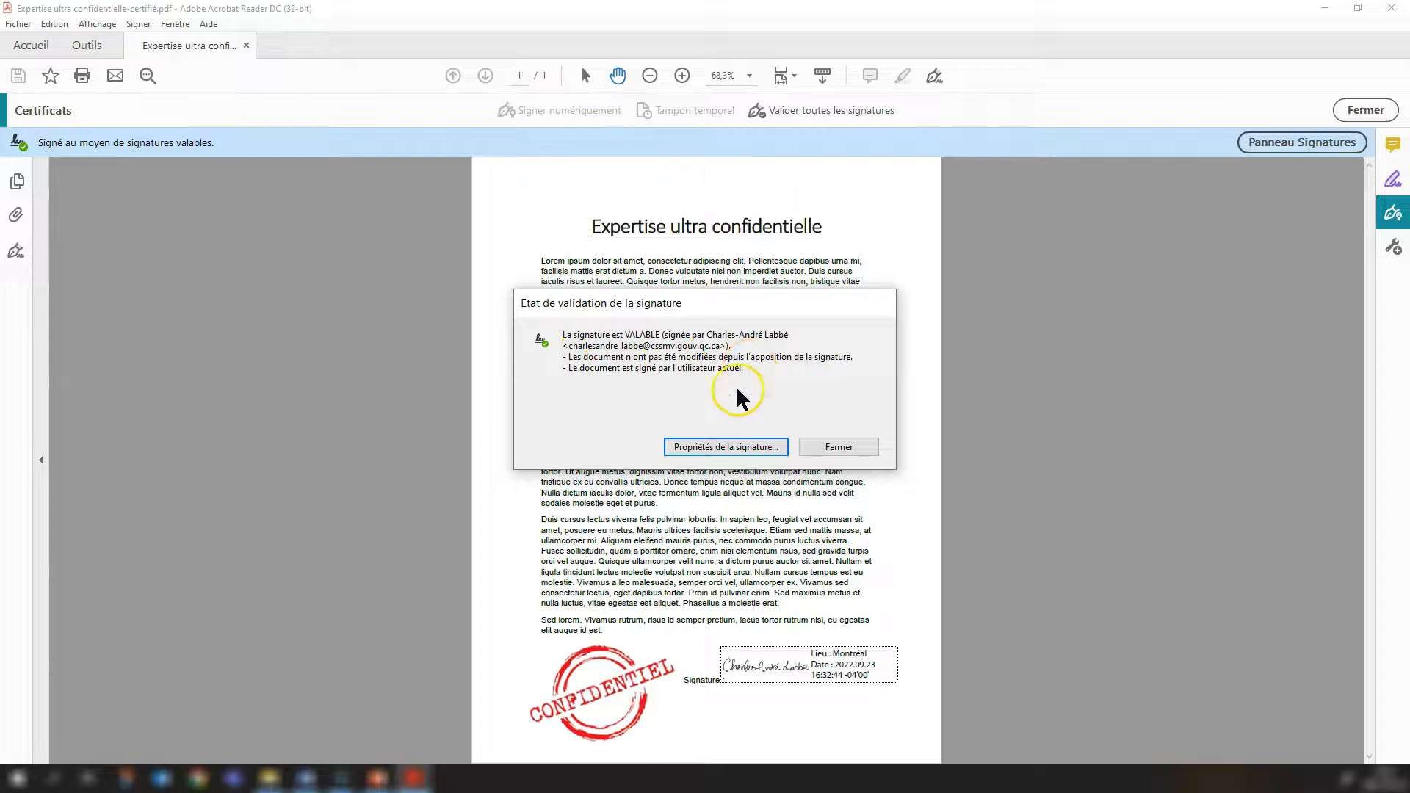
left_click(749, 445)
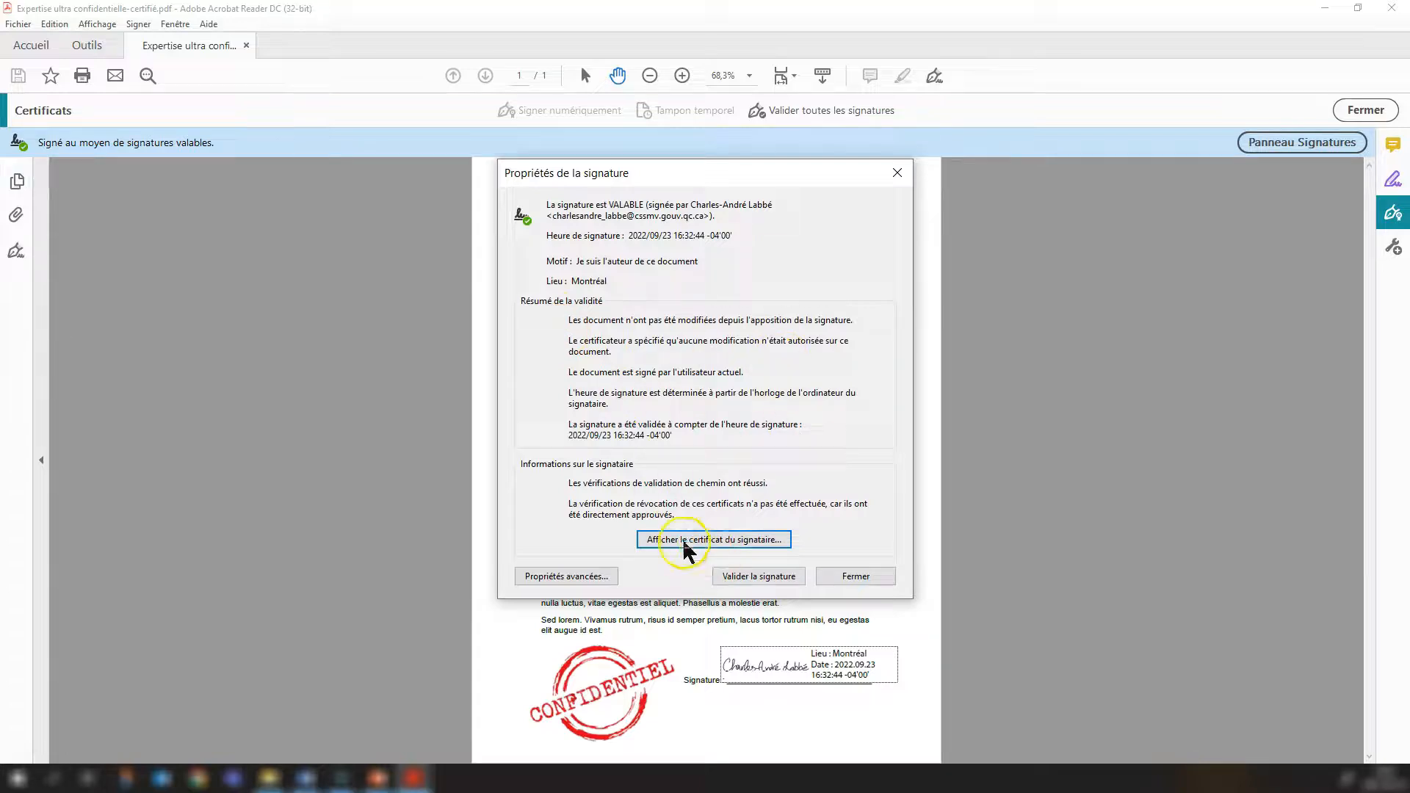
left_click(776, 542)
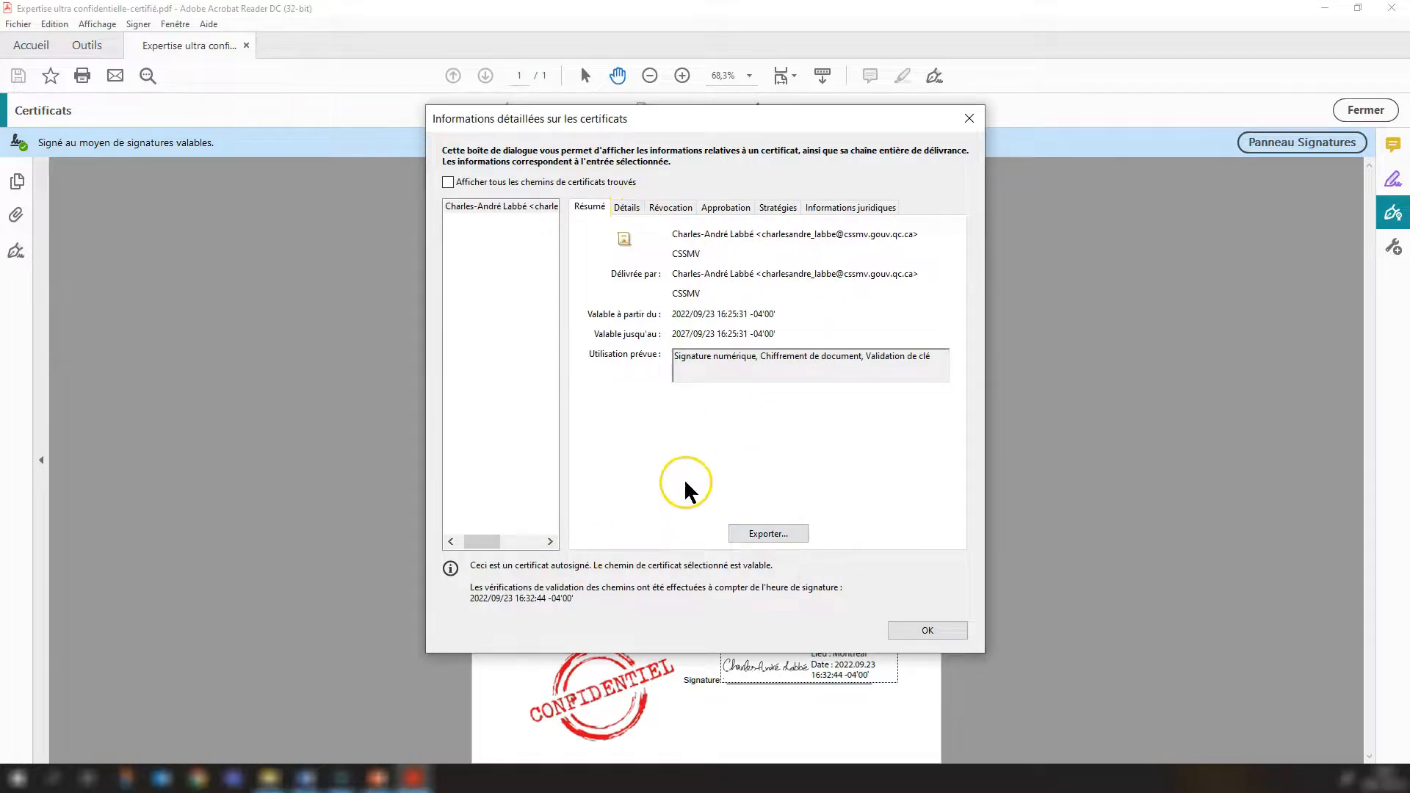
left_click(918, 628)
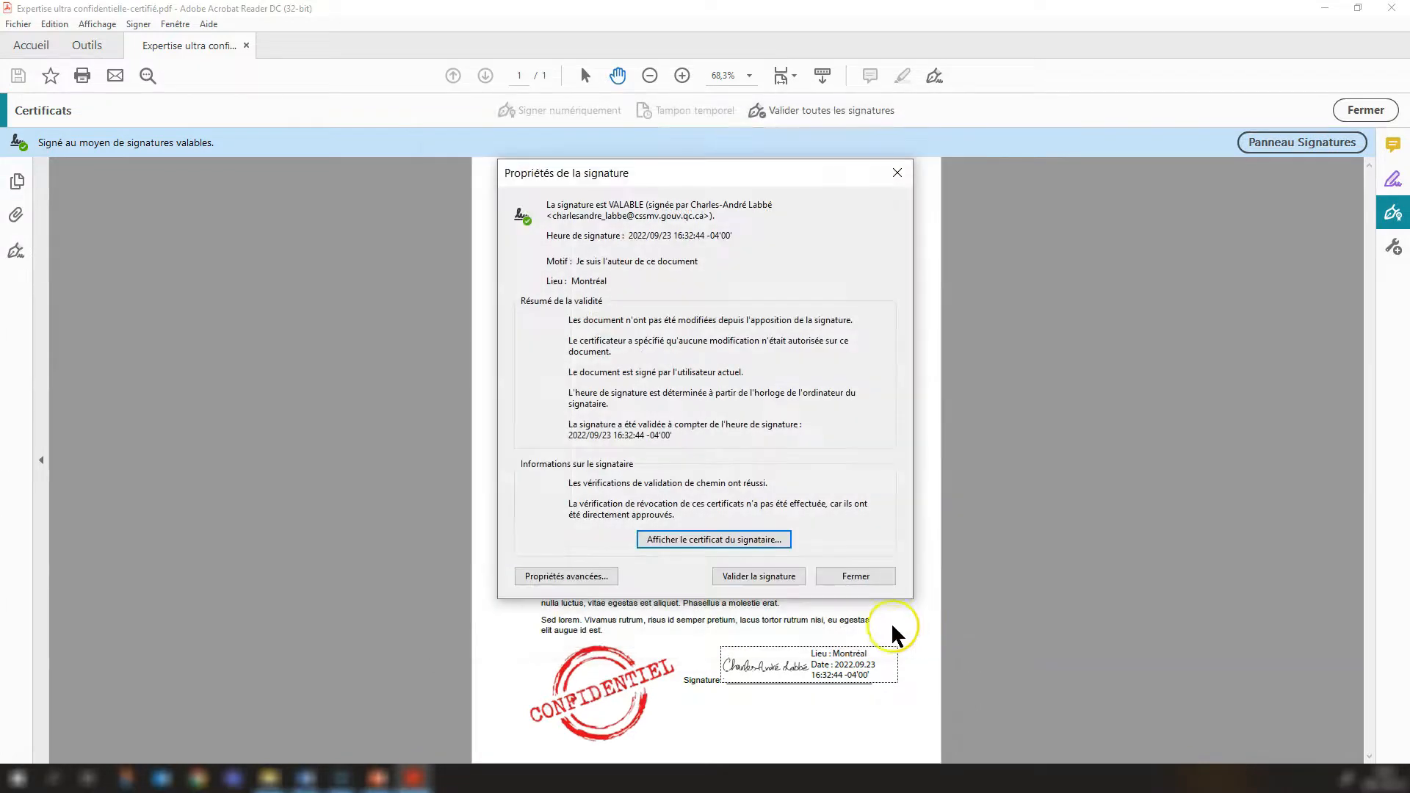
left_click(854, 578)
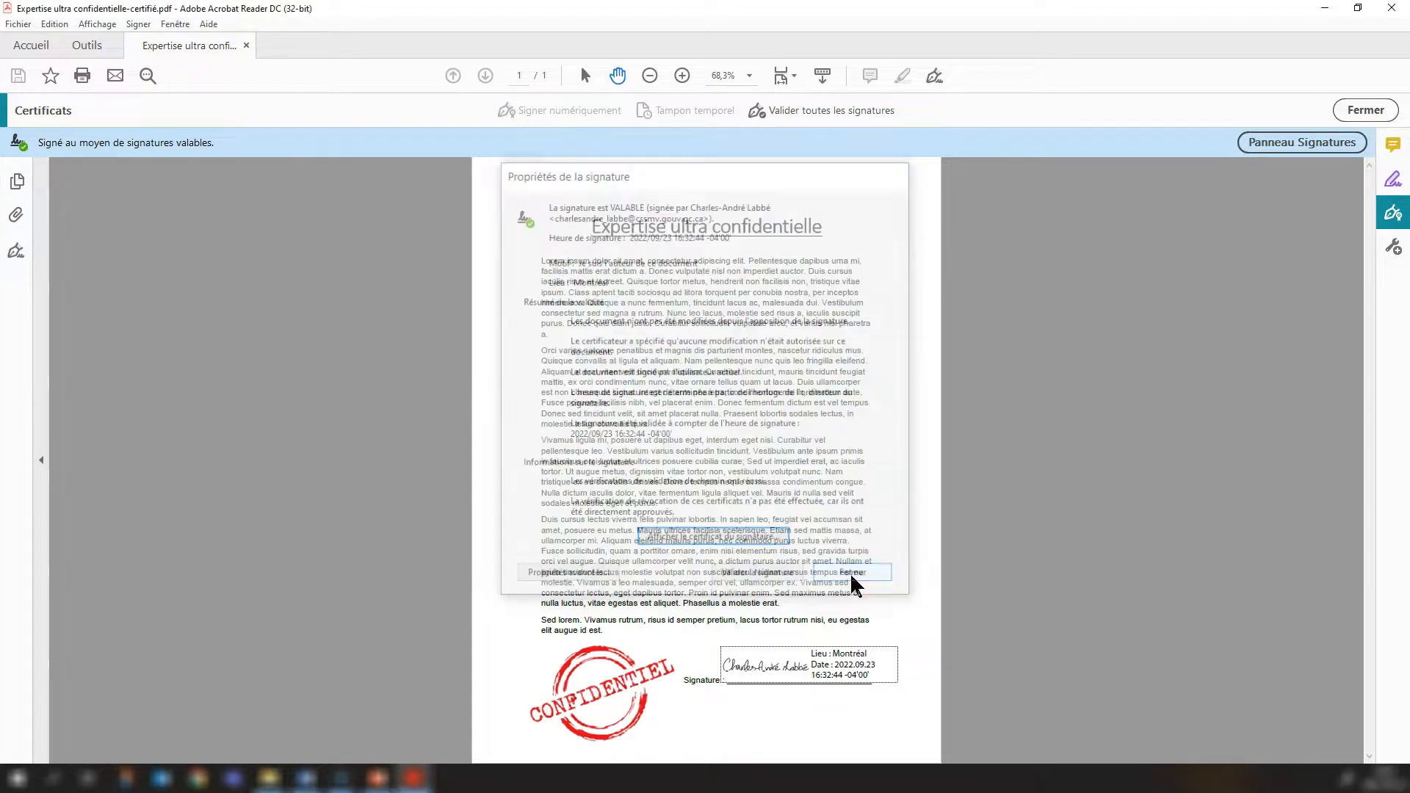